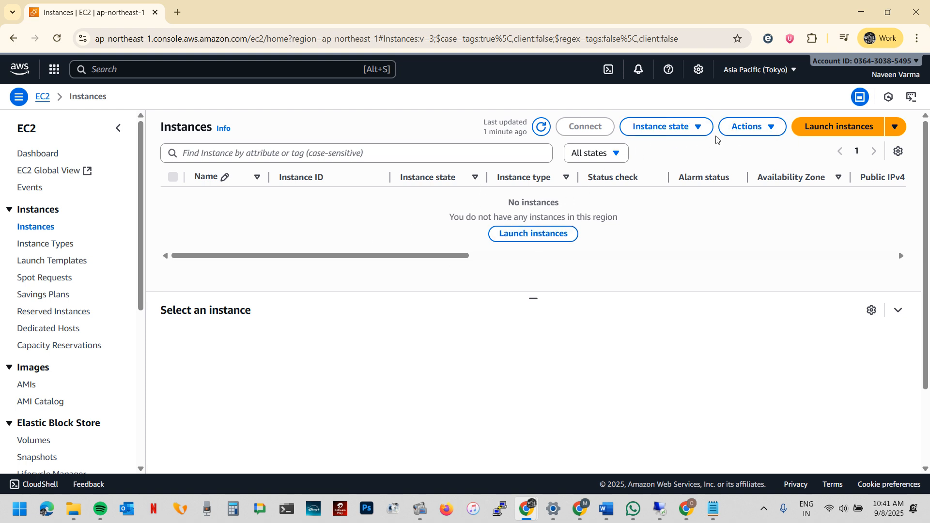
# Step: Start launching a new EC2 instance and name it "Windows server"
pyautogui.click(816, 132)
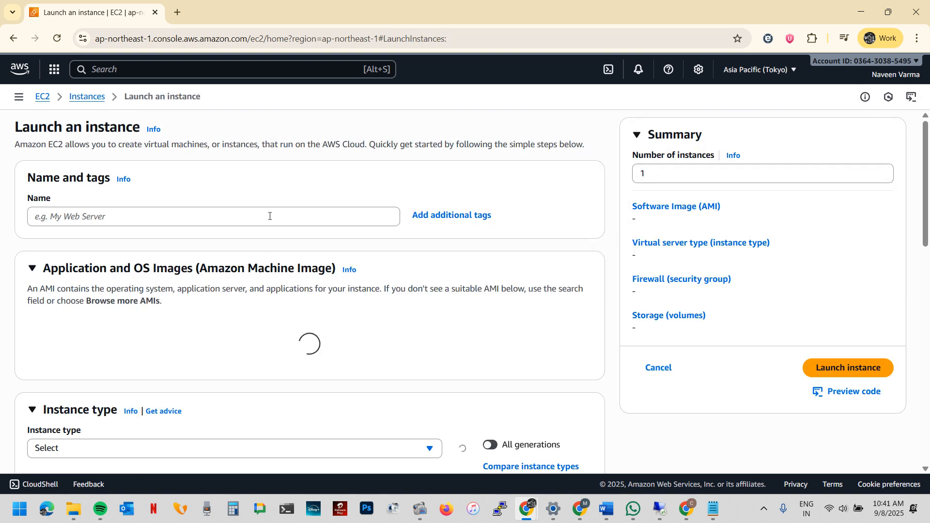
pyautogui.click(270, 216)
pyautogui.write('Wi')
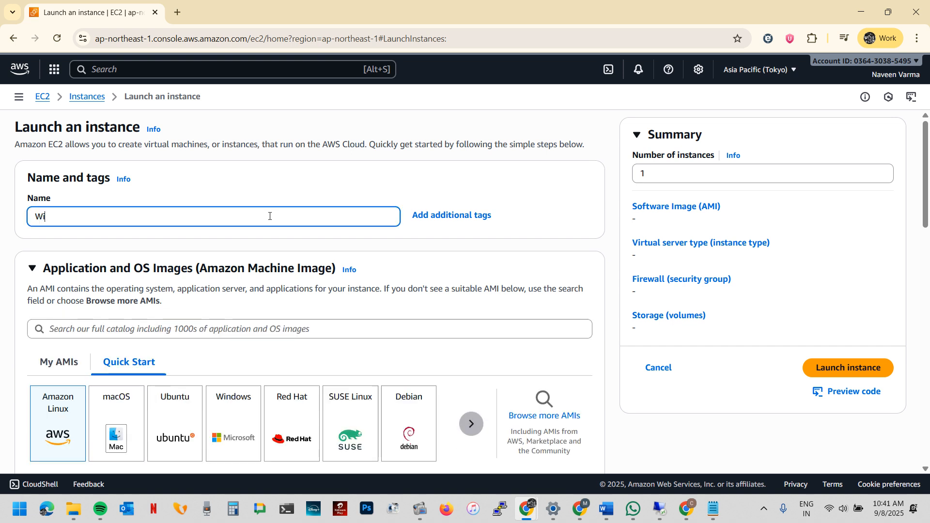
pyautogui.write('ndows server')
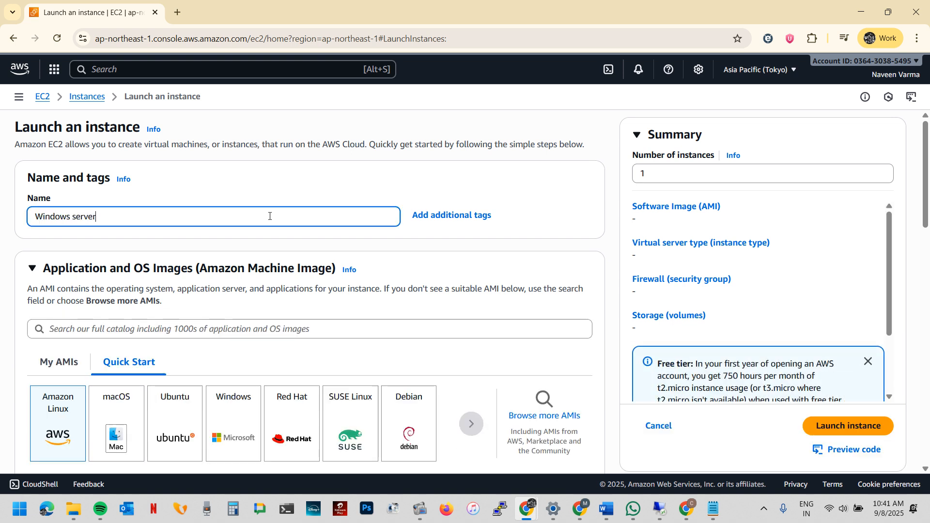
# Step: Choose the Windows quick-start image, Microsoft Windows Server 2025 Base, for the instance
pyautogui.scroll(-2, 236, 300)
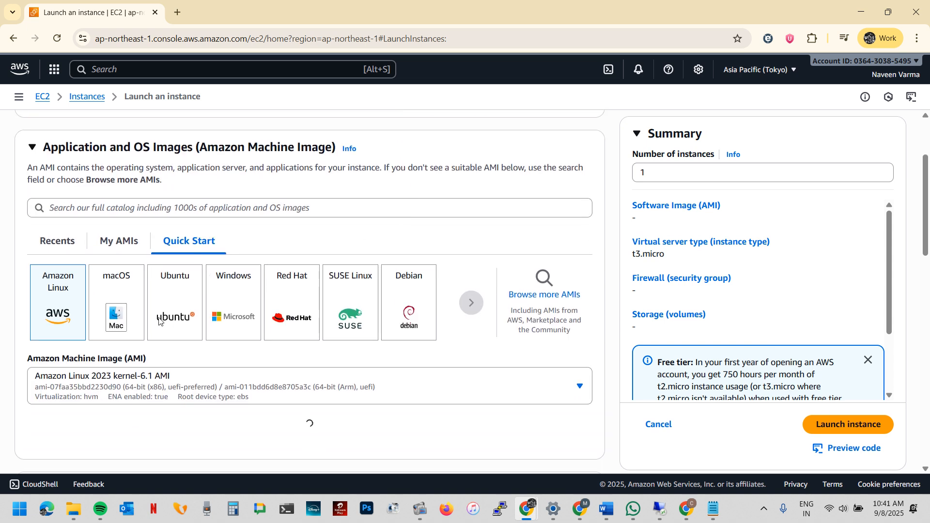
pyautogui.click(239, 299)
pyautogui.scroll(-3, 240, 297)
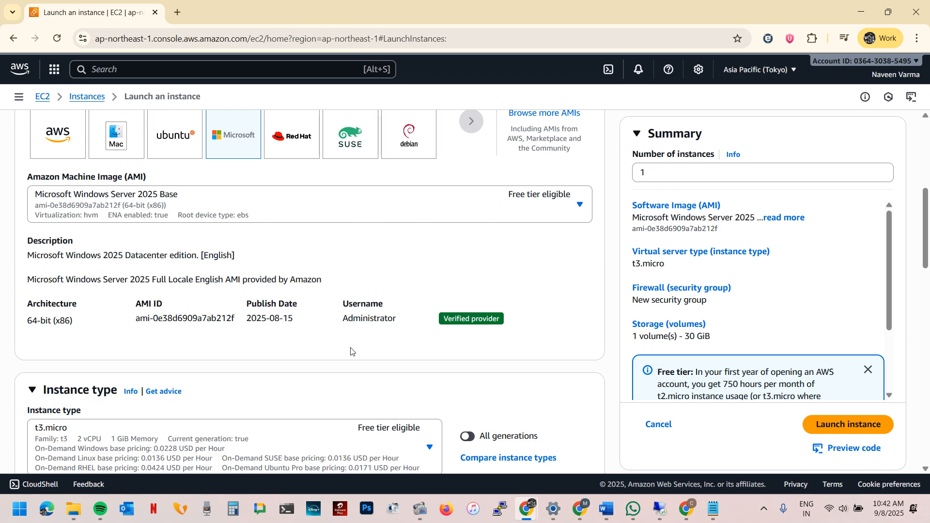
# Step: Set the instance type to t3.small
pyautogui.scroll(-3, 358, 346)
pyautogui.scroll(-1, 368, 345)
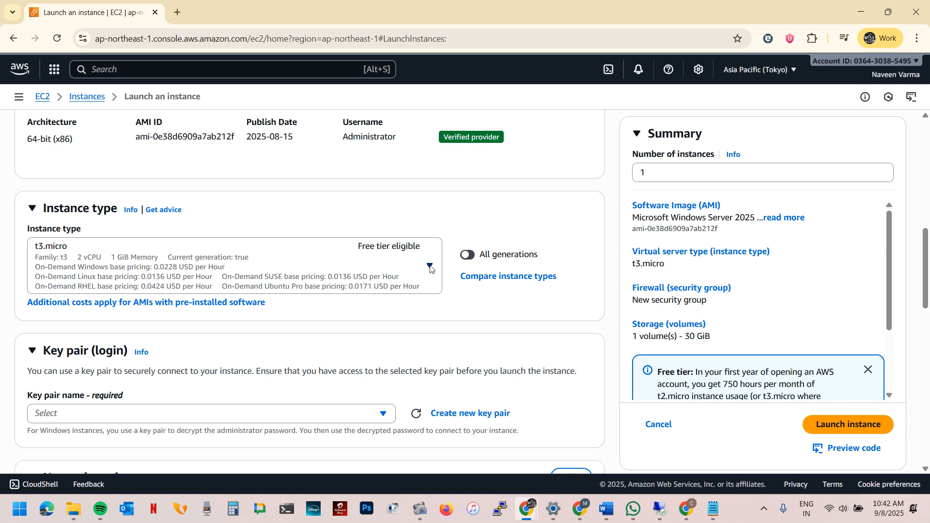
pyautogui.click(430, 266)
pyautogui.scroll(-2, 409, 339)
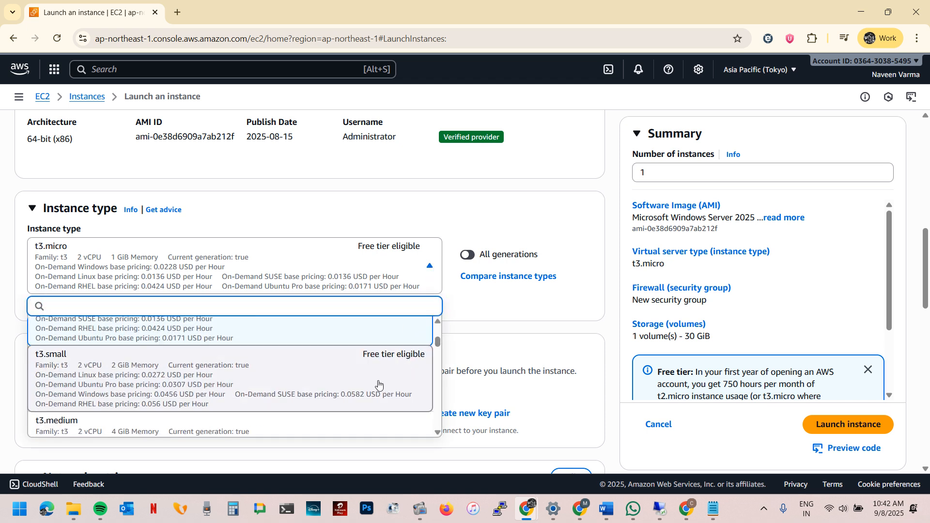
pyautogui.click(310, 379)
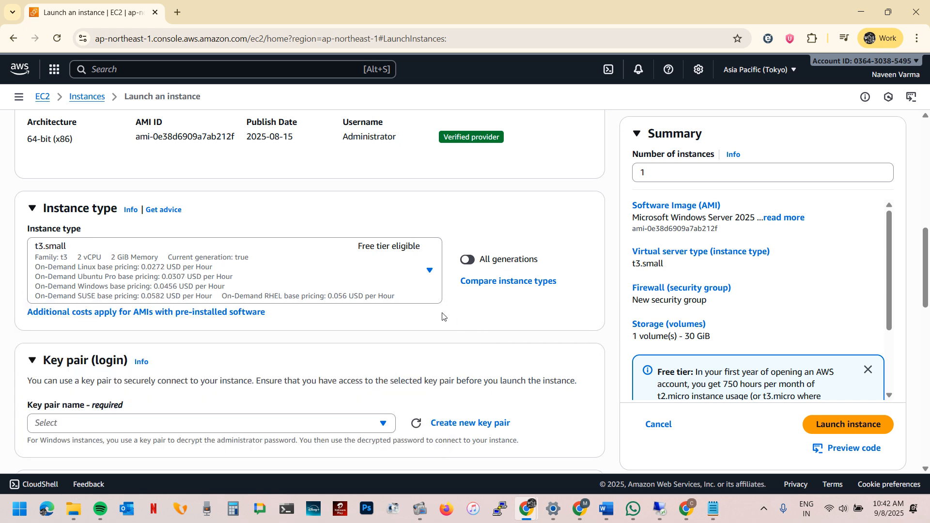
# Step: Create a new RSA key pair named "Common" in .pem format for the instance login
pyautogui.scroll(-3, 442, 317)
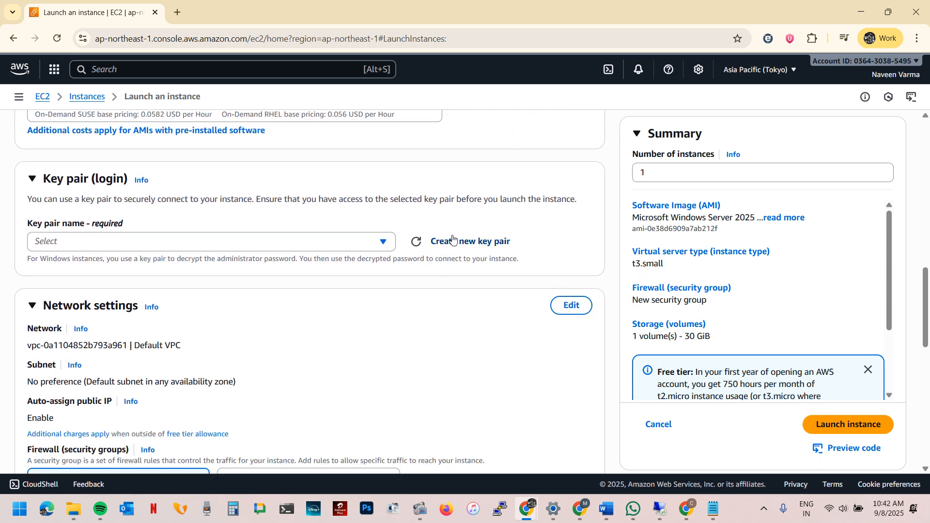
pyautogui.click(452, 239)
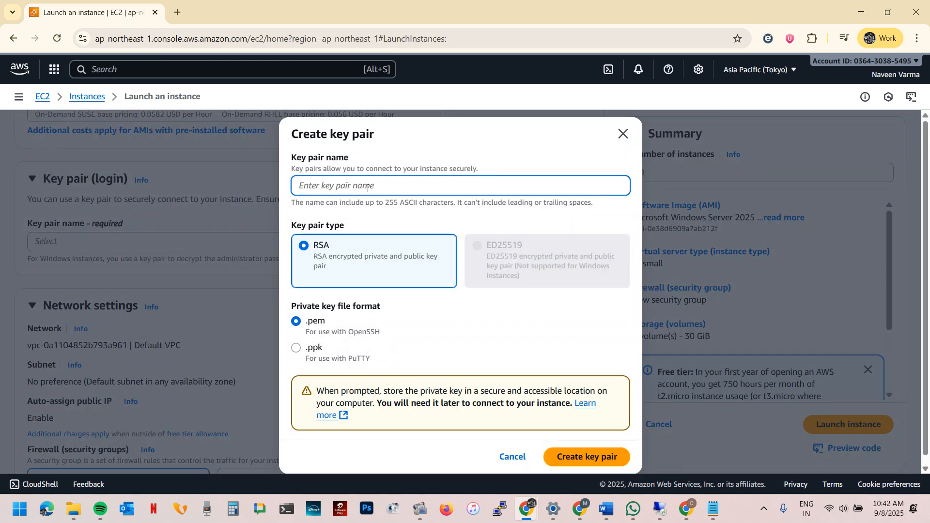
pyautogui.write('Common')
pyautogui.click(600, 467)
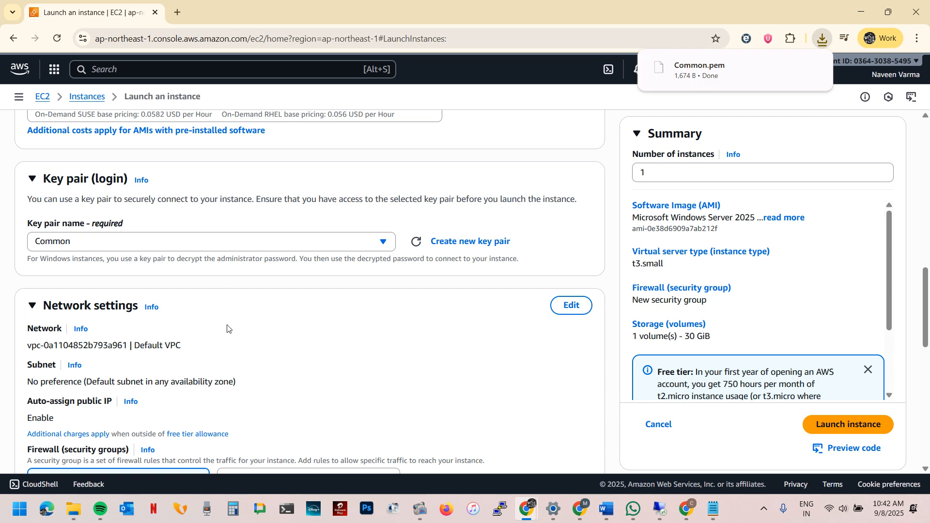
# Step: Edit the network settings and assign the subnet labelled "deafult 1" in ap-northeast-1a
pyautogui.scroll(-1, 412, 297)
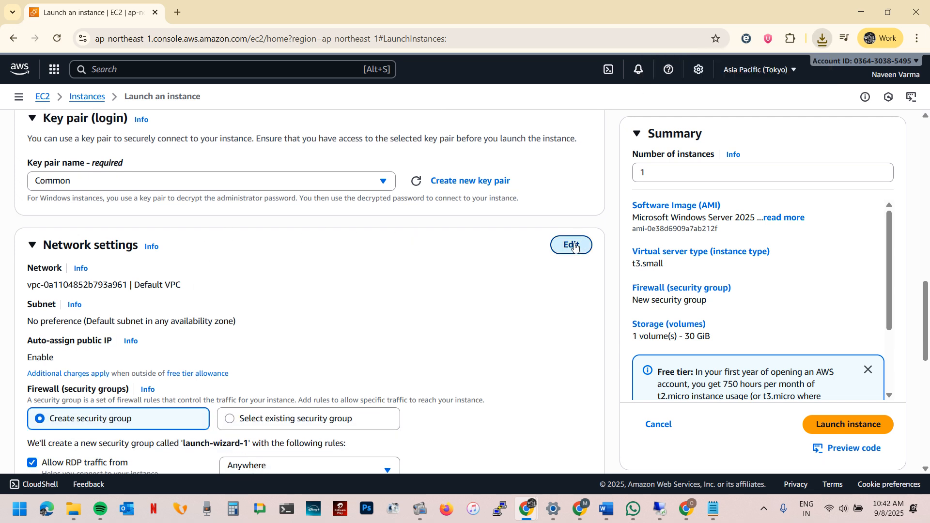
pyautogui.click(571, 245)
pyautogui.click(362, 335)
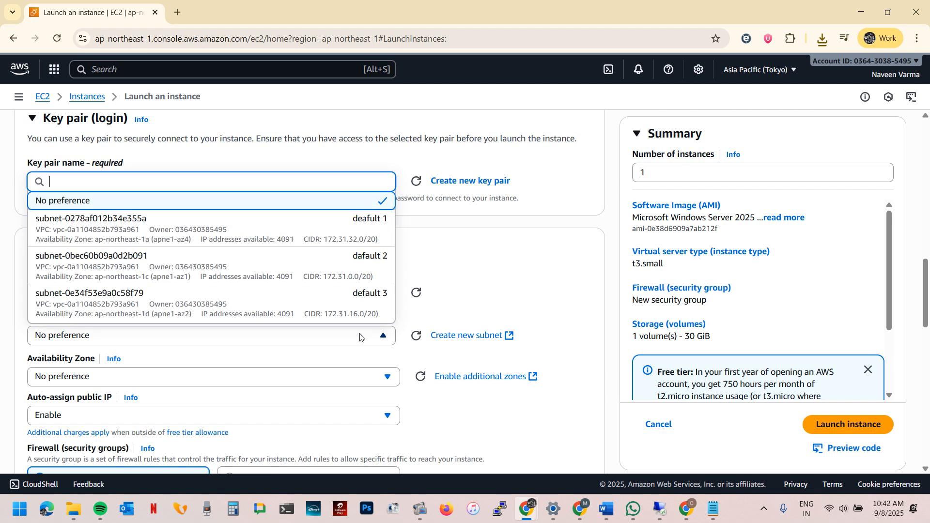
pyautogui.click(376, 230)
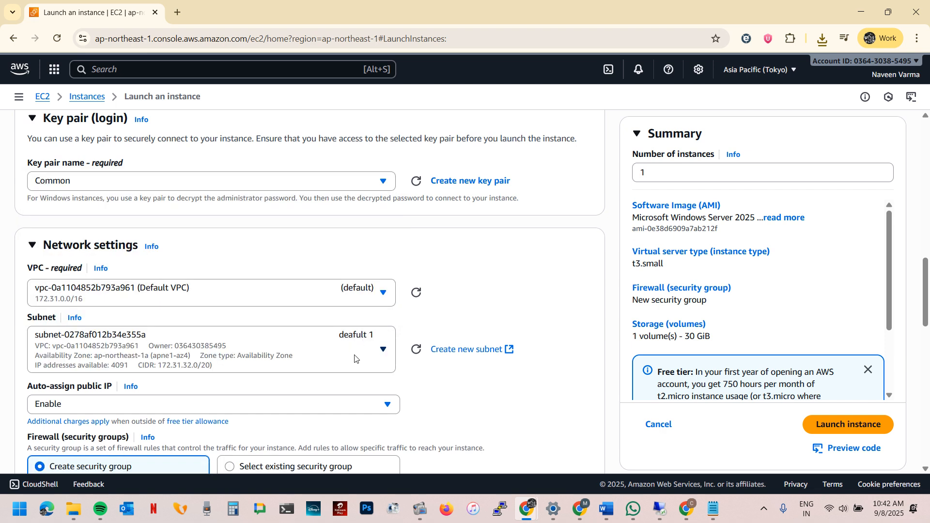
# Step: Use an existing security group for the firewall and select the "default" group
pyautogui.scroll(-1, 356, 358)
pyautogui.scroll(-2, 333, 356)
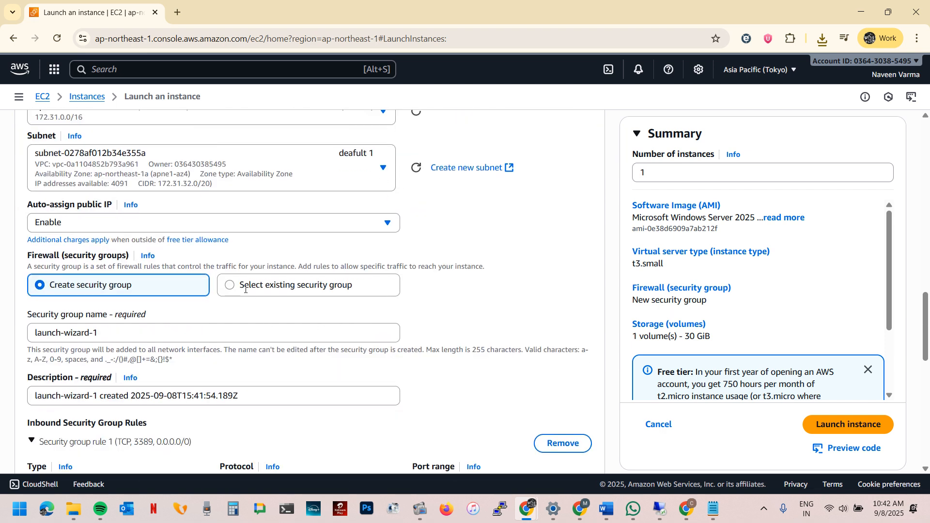
pyautogui.click(290, 290)
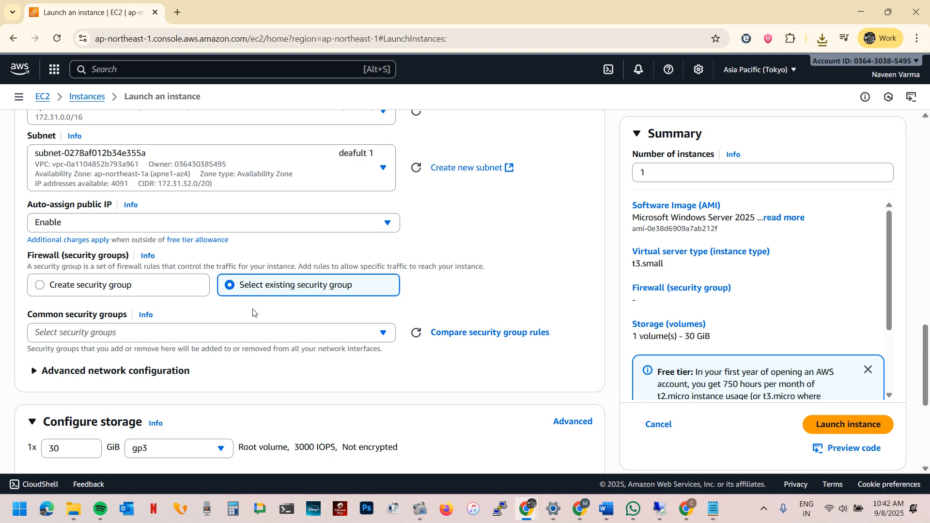
pyautogui.click(207, 335)
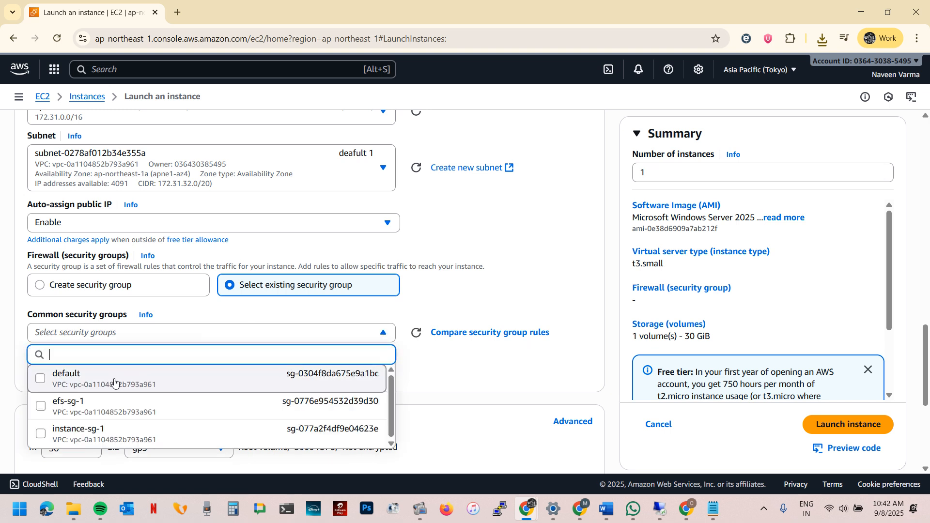
pyautogui.click(114, 381)
# Step: Change the root volume size to 500 GiB and set it back to 30 GiB
pyautogui.scroll(-3, 322, 342)
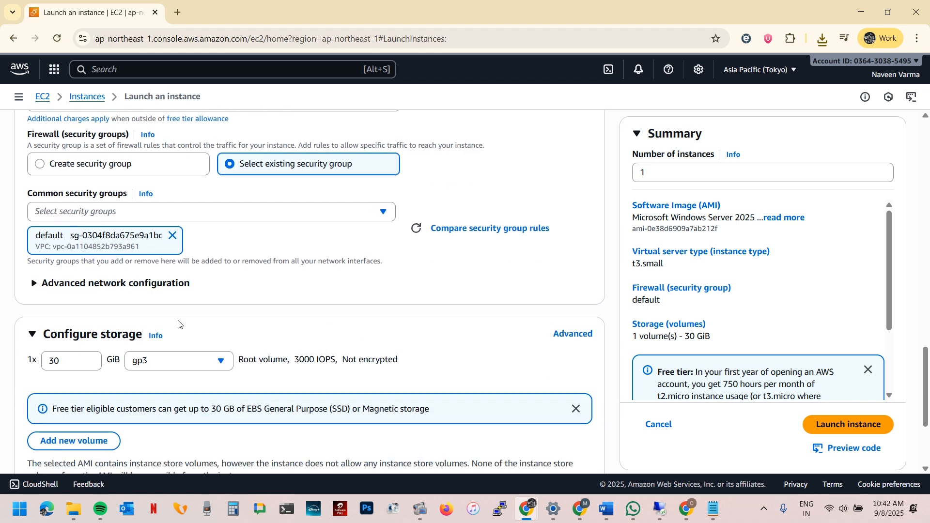
pyautogui.scroll(-1, 178, 323)
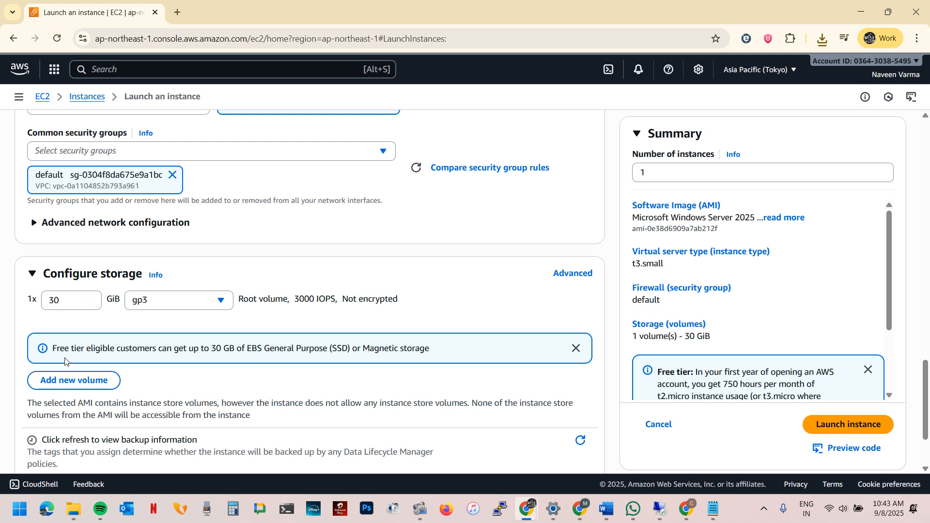
pyautogui.click(72, 304)
pyautogui.press('BackSpace')
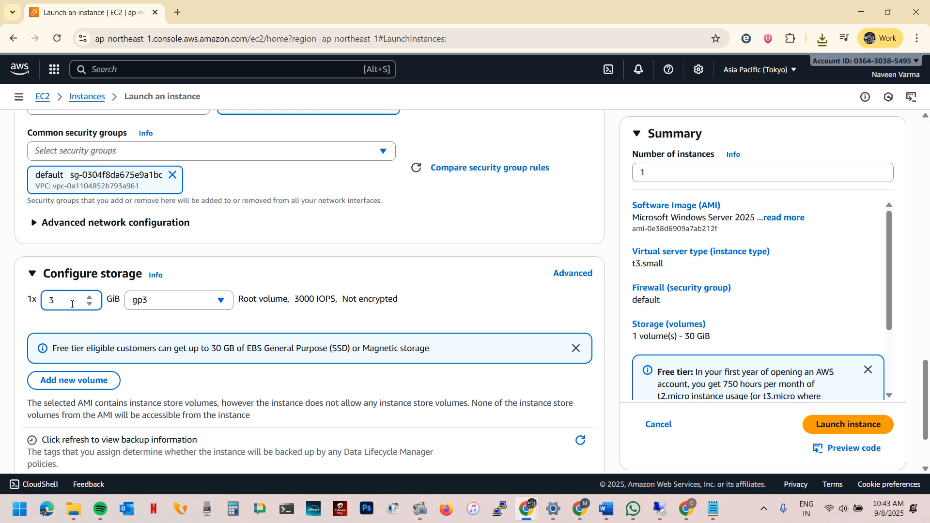
pyautogui.press('BackSpace')
pyautogui.write('500')
pyautogui.press('BackSpace')
pyautogui.press('BackSpace')
pyautogui.press('BackSpace')
pyautogui.write('30')
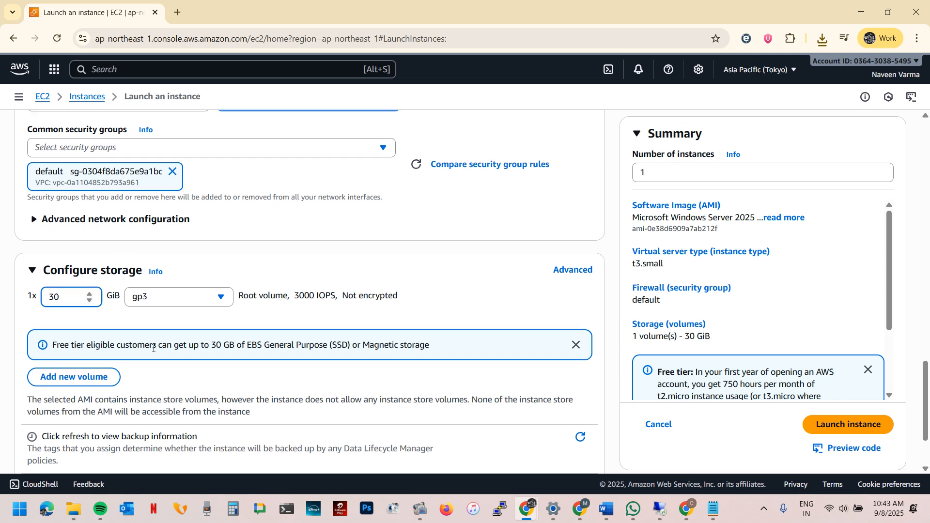
# Step: Launch the Windows server instance and go back to the list of all instances
pyautogui.scroll(-3, 35, 401)
pyautogui.scroll(5, 799, 349)
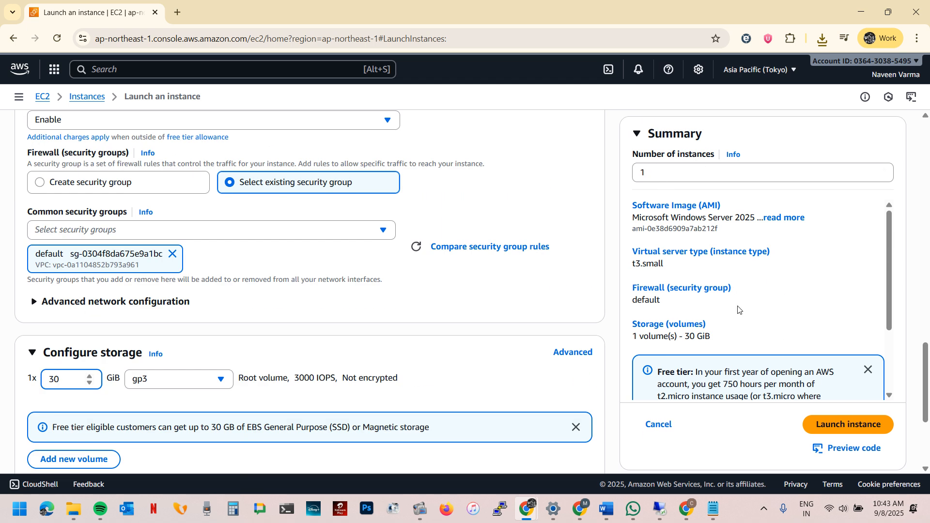
pyautogui.click(831, 427)
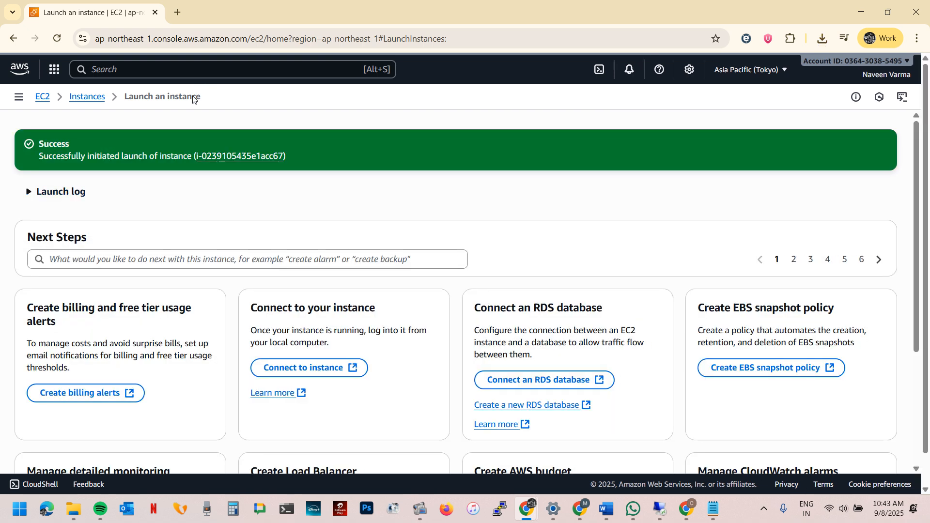
pyautogui.scroll(-3, 187, 121)
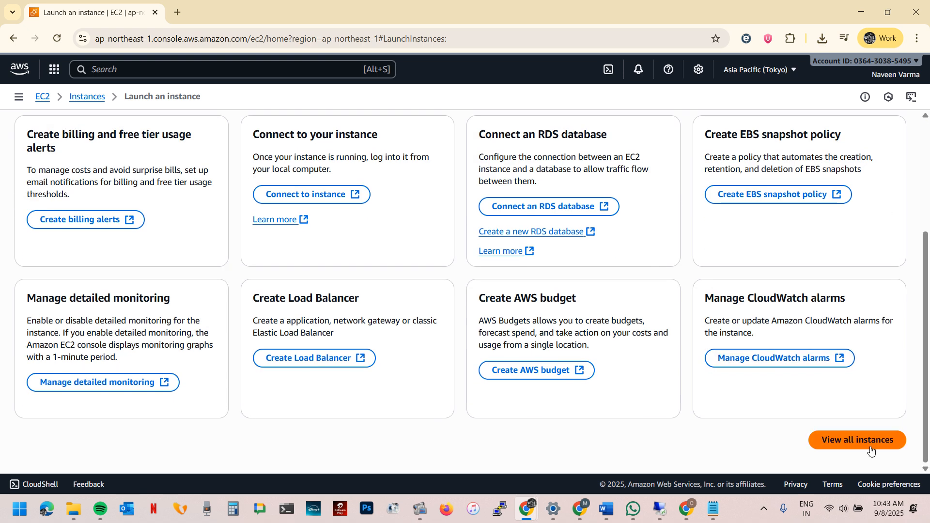
pyautogui.click(870, 451)
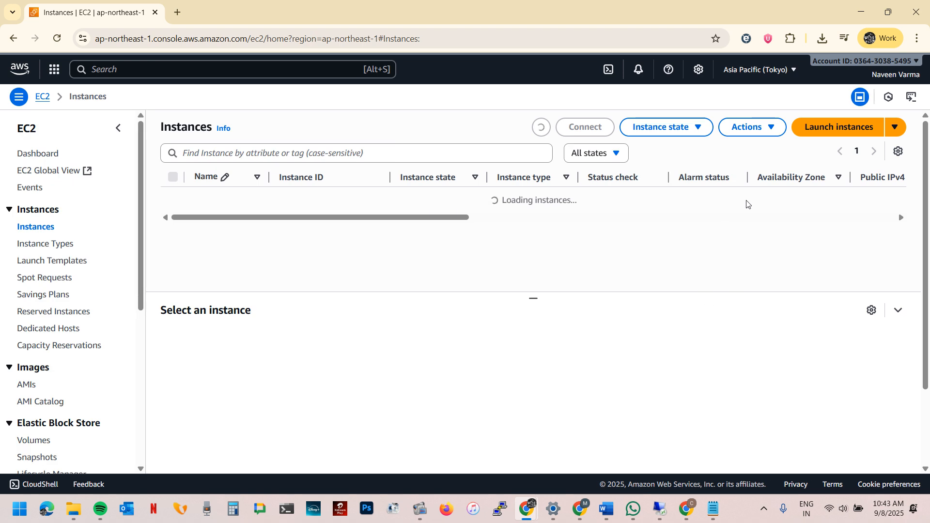
# Step: Start launching a second instance and name it "Amazon Linux"
pyautogui.click(833, 130)
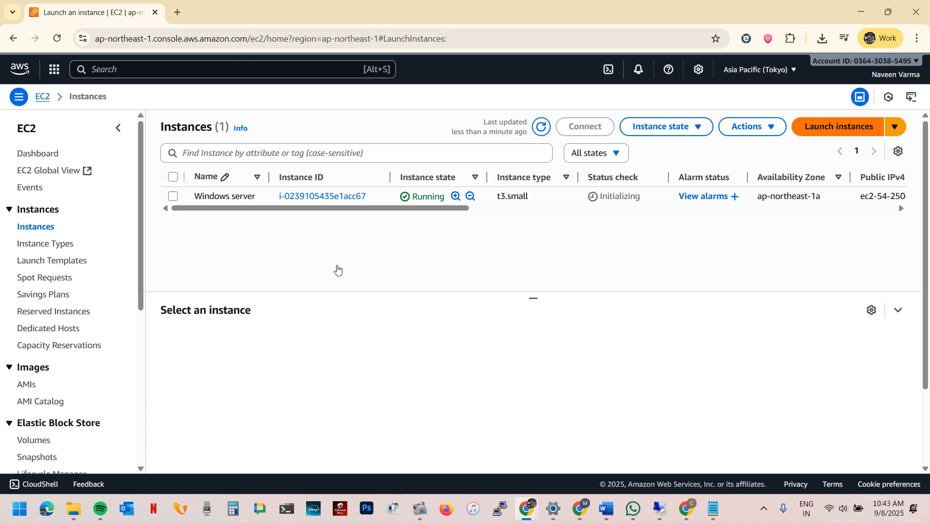
pyautogui.click(214, 209)
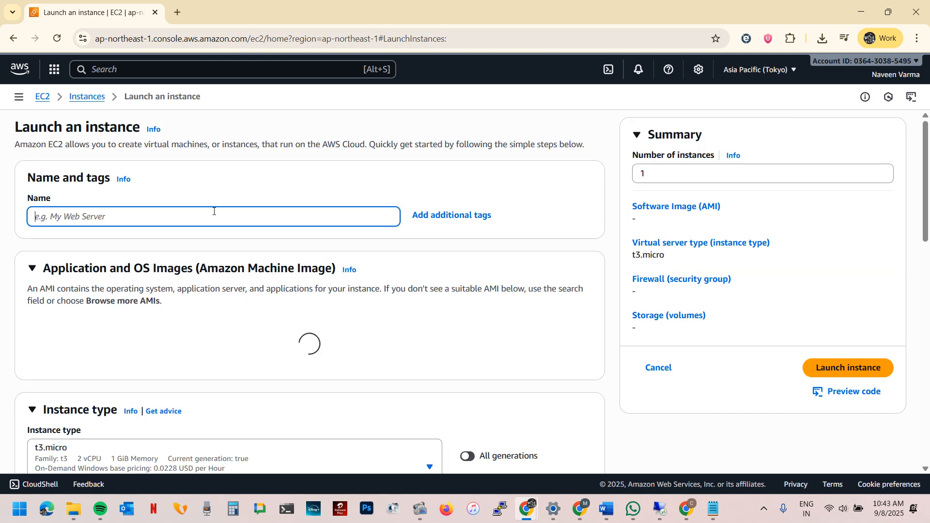
pyautogui.write('Amaz')
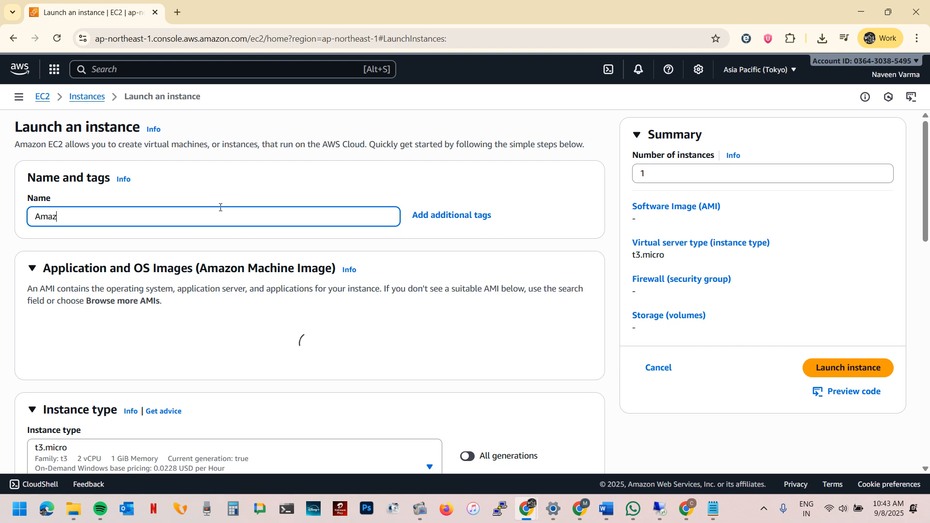
pyautogui.write('on Linux')
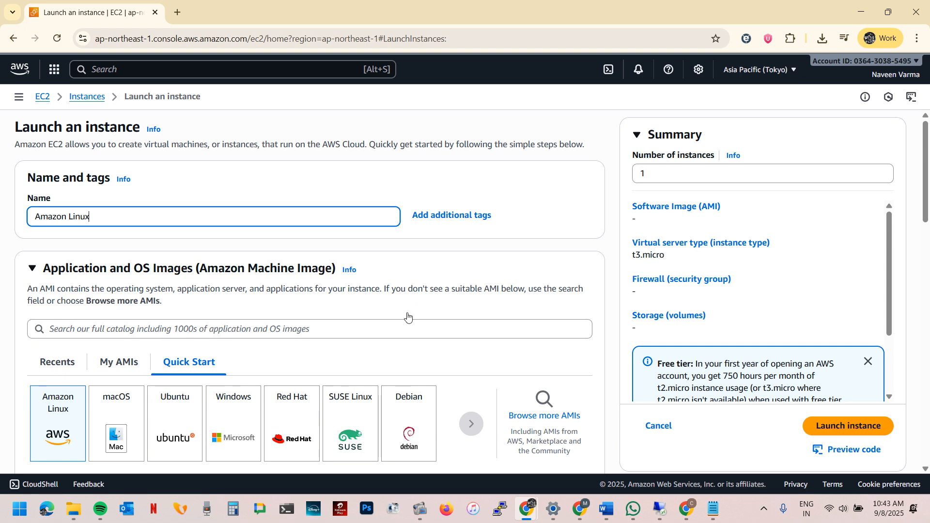
# Step: Select the existing "Common" key pair for the Amazon Linux instance
pyautogui.scroll(-7, 409, 308)
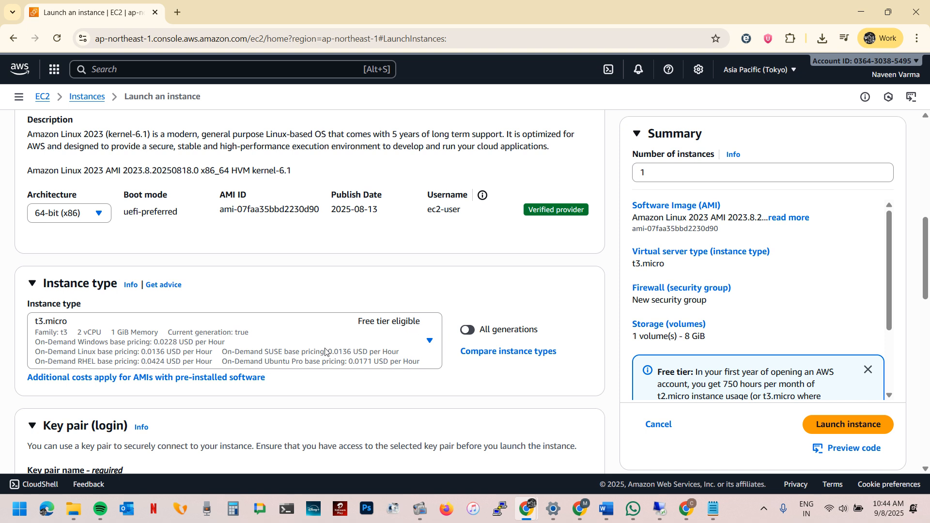
pyautogui.scroll(-3, 305, 349)
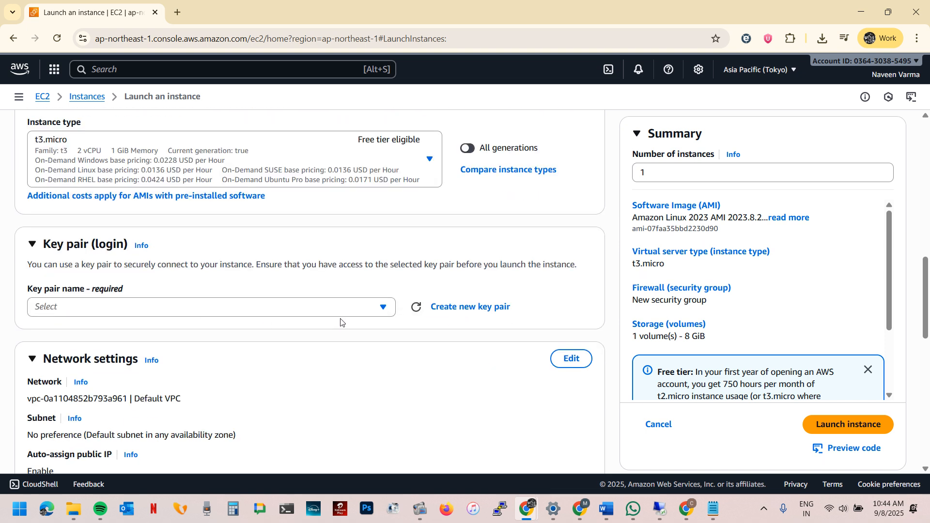
pyautogui.click(383, 307)
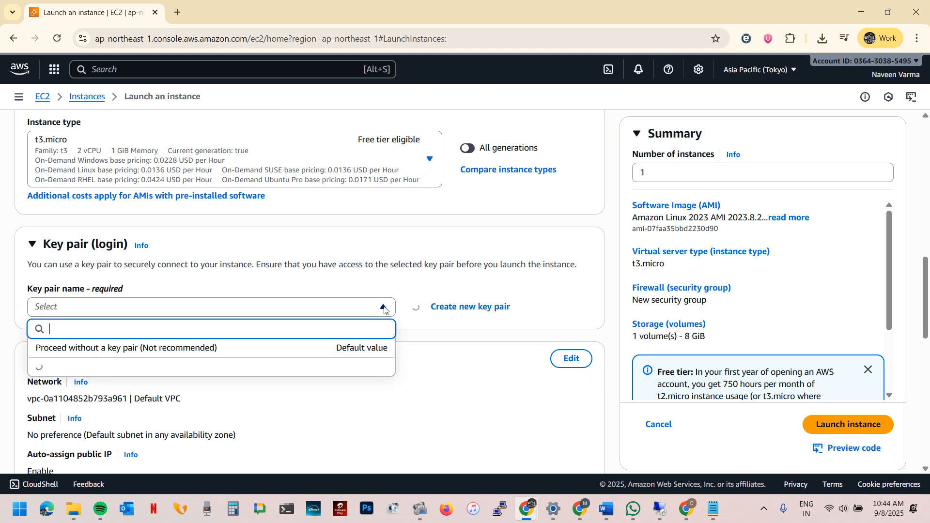
pyautogui.click(272, 383)
# Step: Edit the Amazon Linux instance's network settings and assign the "deafult 1" subnet in ap-northeast-1a
pyautogui.scroll(-2, 366, 378)
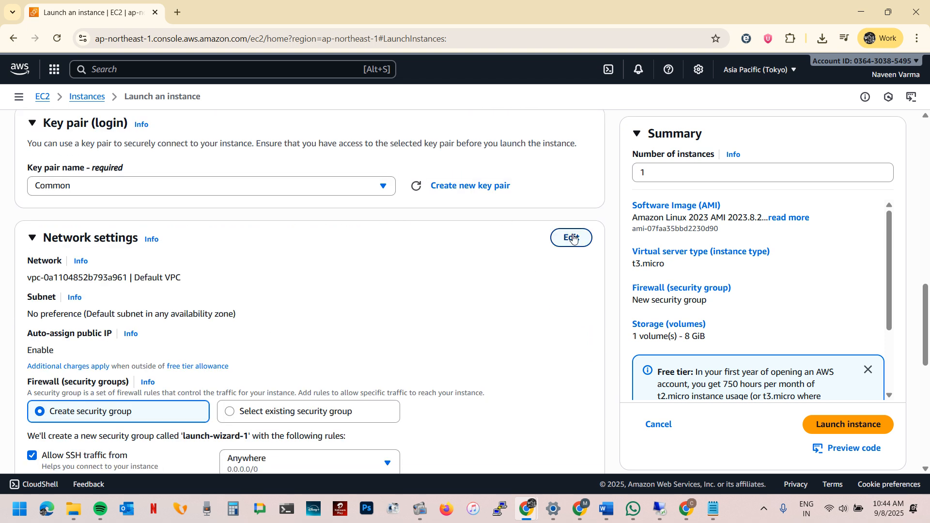
pyautogui.click(578, 237)
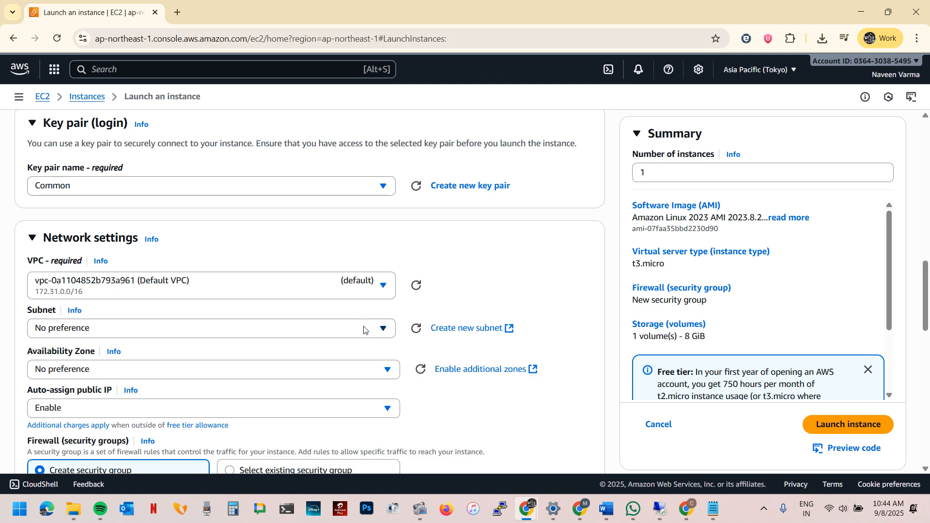
pyautogui.click(378, 330)
pyautogui.click(275, 205)
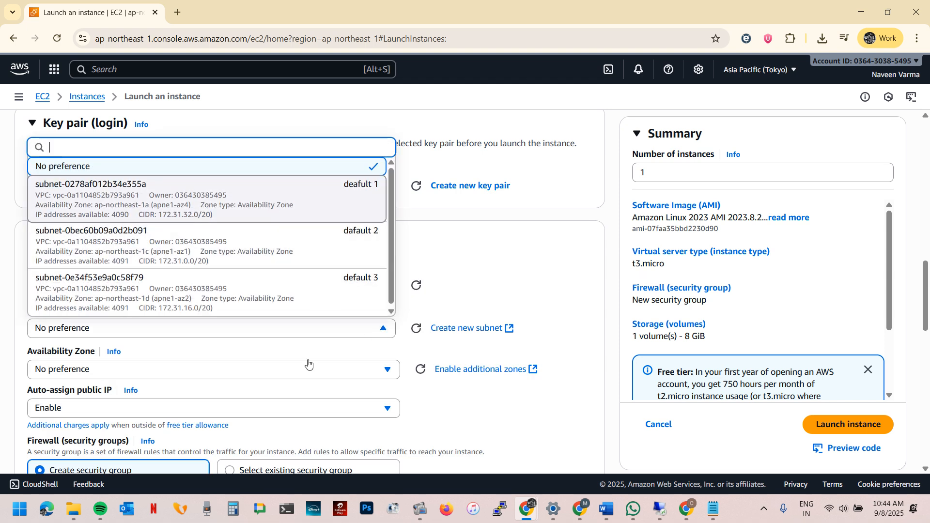
# Step: Assign the existing "default" security group to the Amazon Linux instance instead of creating a new one
pyautogui.scroll(-3, 317, 390)
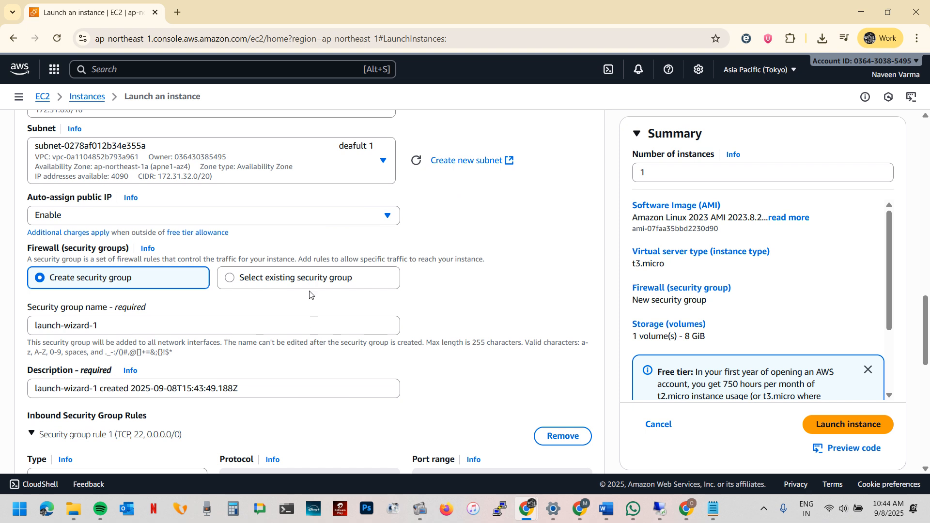
pyautogui.click(314, 279)
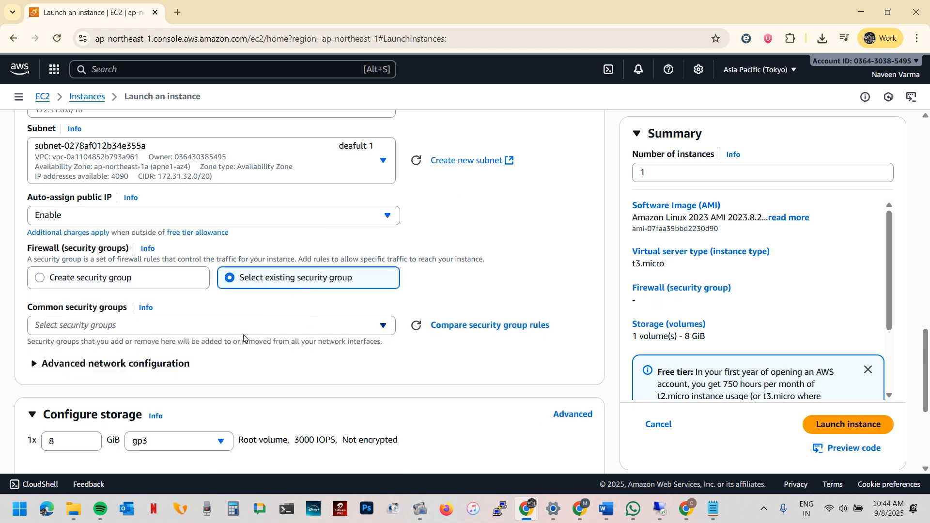
pyautogui.click(243, 333)
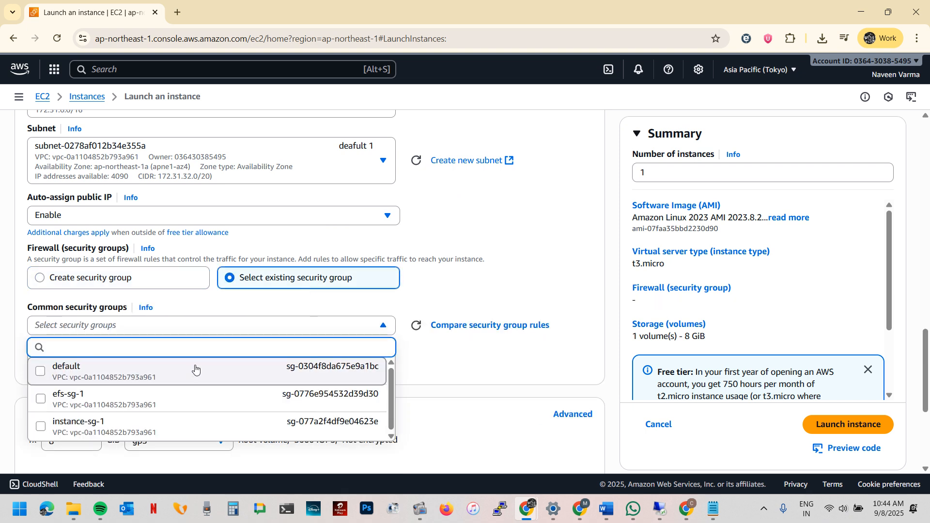
pyautogui.click(293, 361)
pyautogui.scroll(-3, 315, 339)
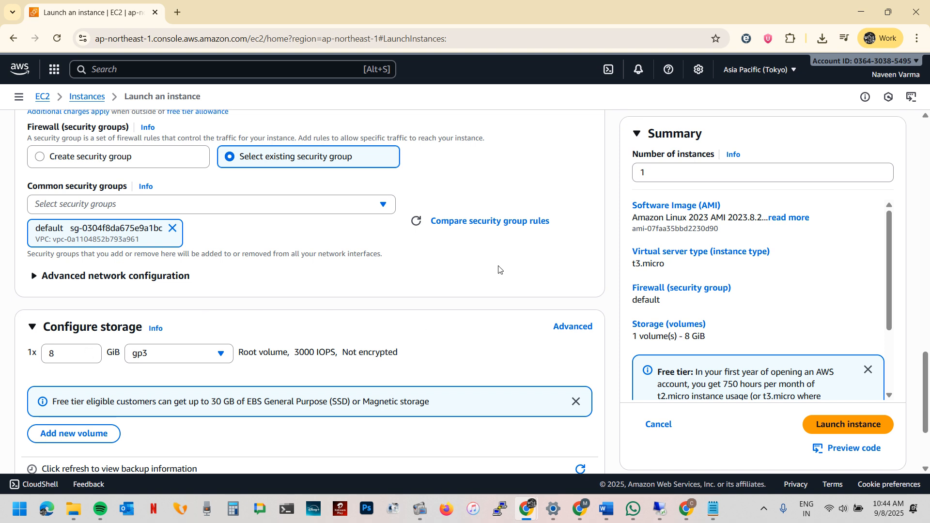
# Step: Launch the Amazon Linux instance and go back to the list of all instances
pyautogui.scroll(-3, 500, 270)
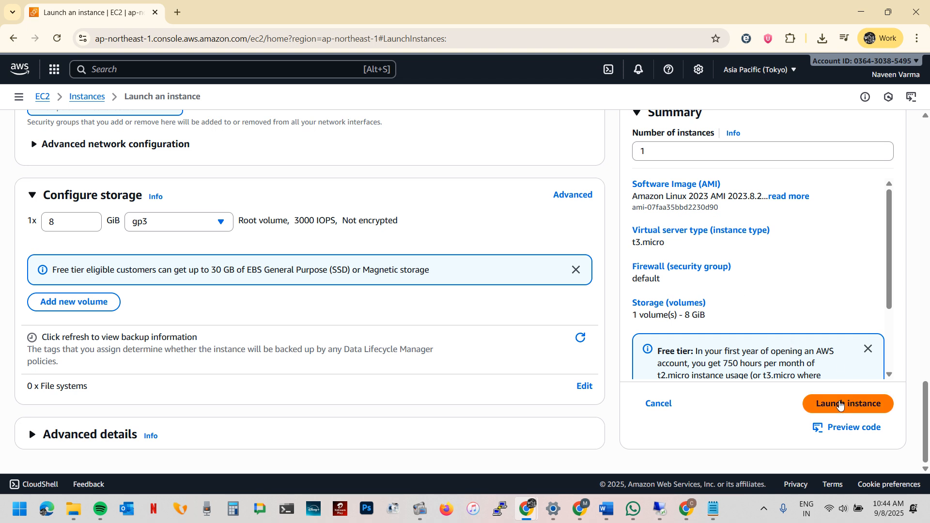
pyautogui.click(840, 405)
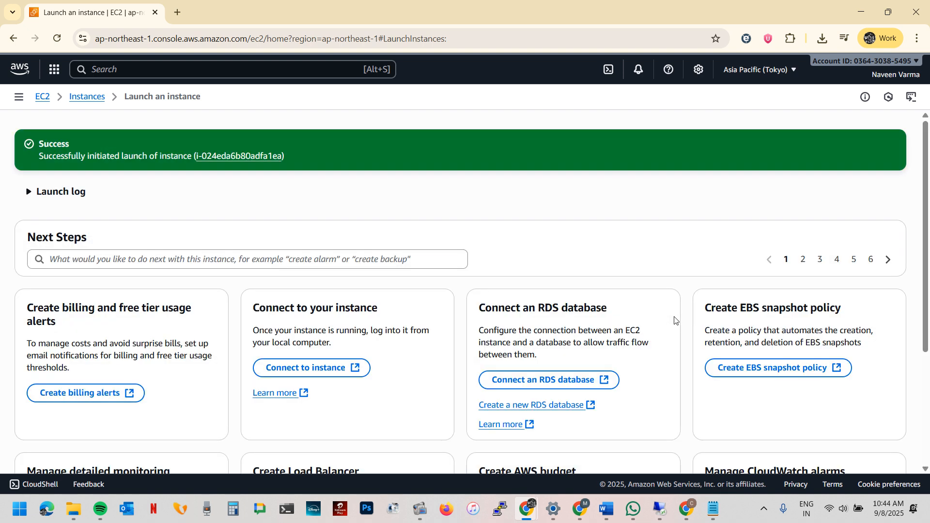
pyautogui.scroll(-4, 581, 341)
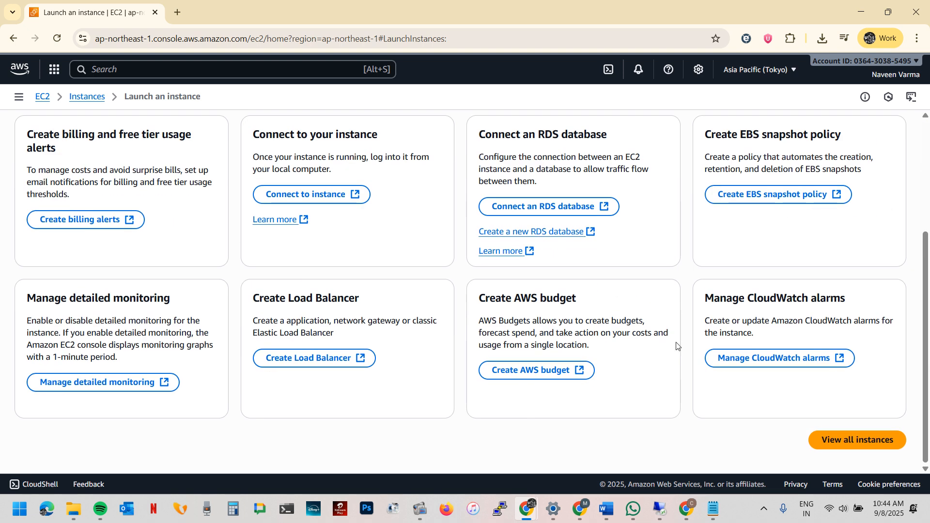
pyautogui.click(870, 439)
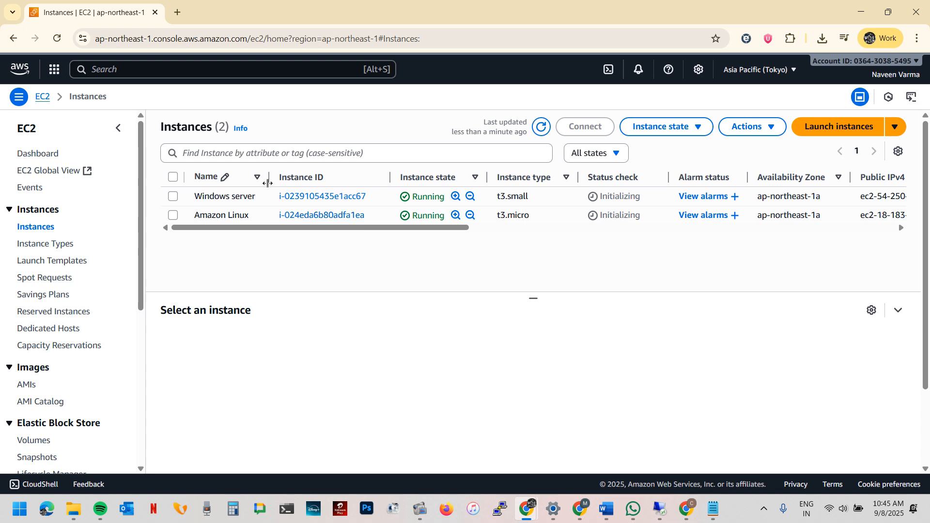
# Step: Widen the Name and Availability Zone columns and check which availability zone each instance is in
pyautogui.moveTo(269, 177); pyautogui.dragTo(300, 177)
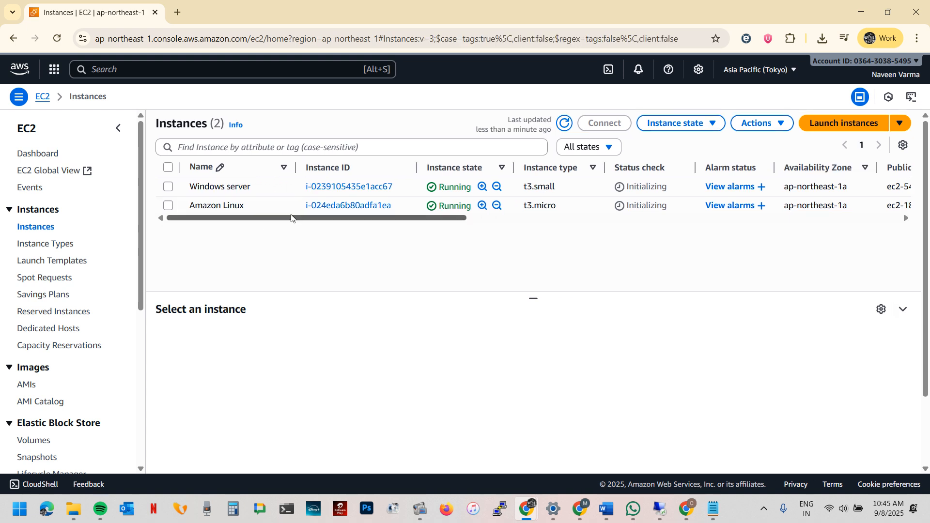
pyautogui.moveTo(306, 219); pyautogui.dragTo(452, 216)
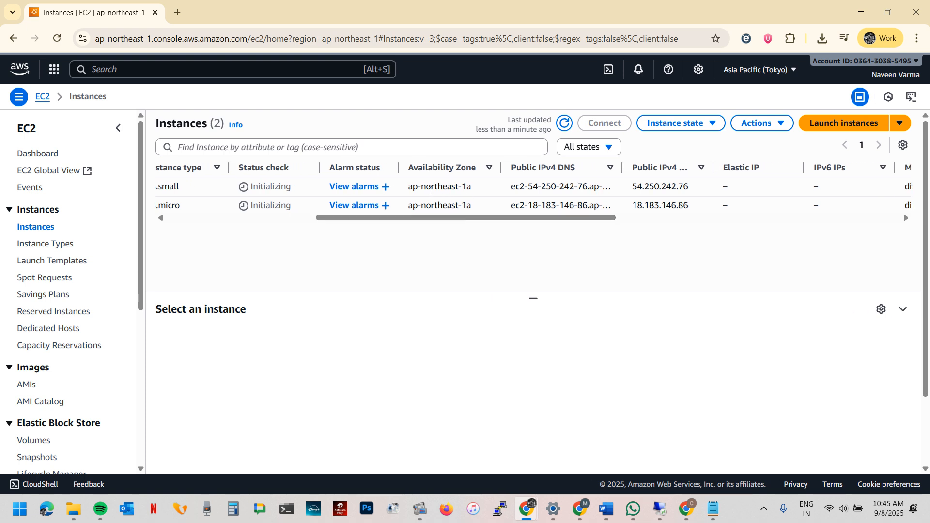
pyautogui.moveTo(502, 170); pyautogui.dragTo(516, 169)
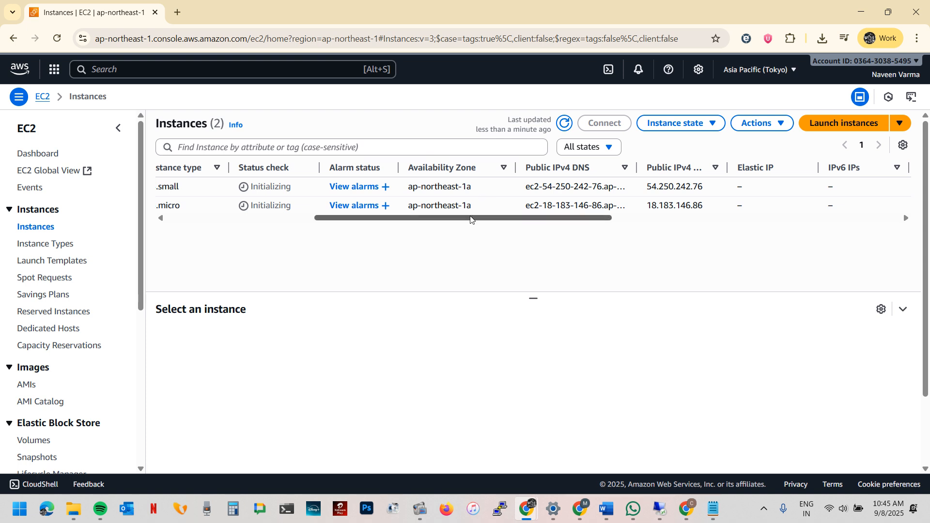
pyautogui.moveTo(462, 222); pyautogui.dragTo(247, 250)
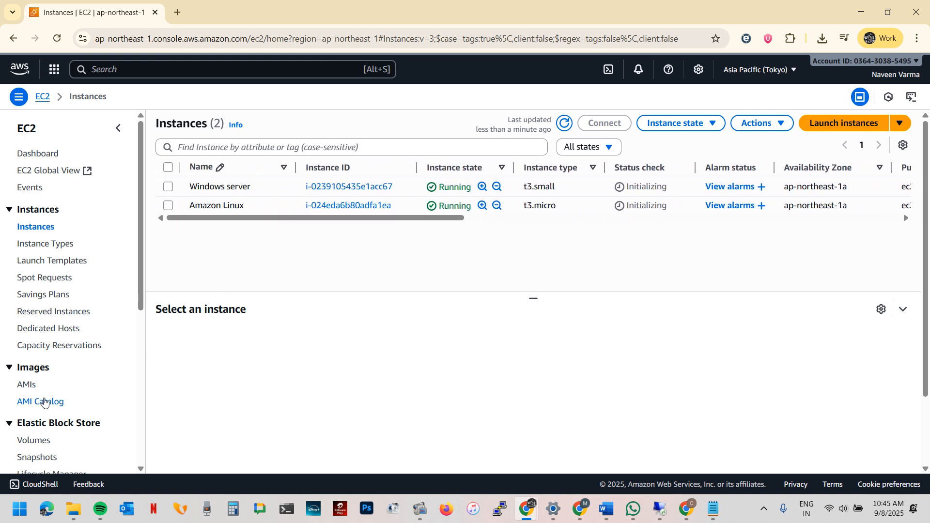
# Step: Open the list of Elastic Block Store volumes
pyautogui.scroll(-1, 46, 398)
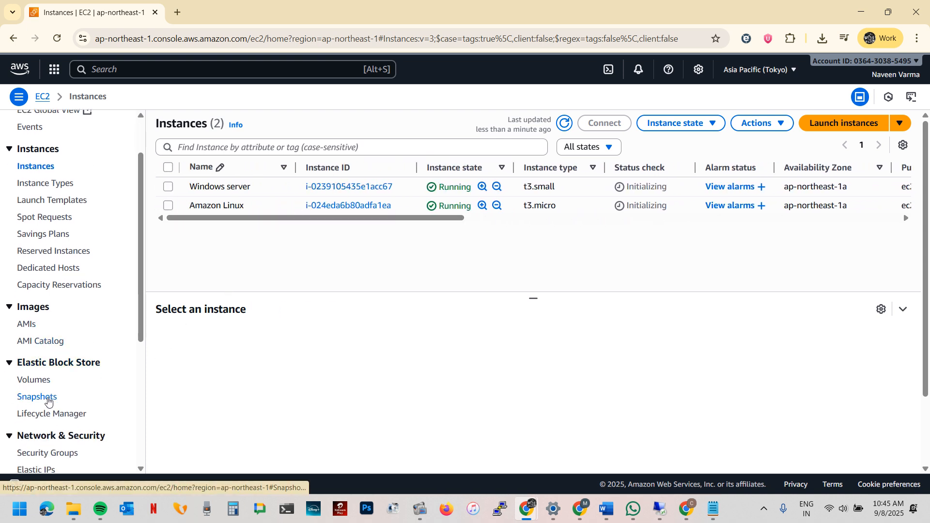
pyautogui.click(31, 364)
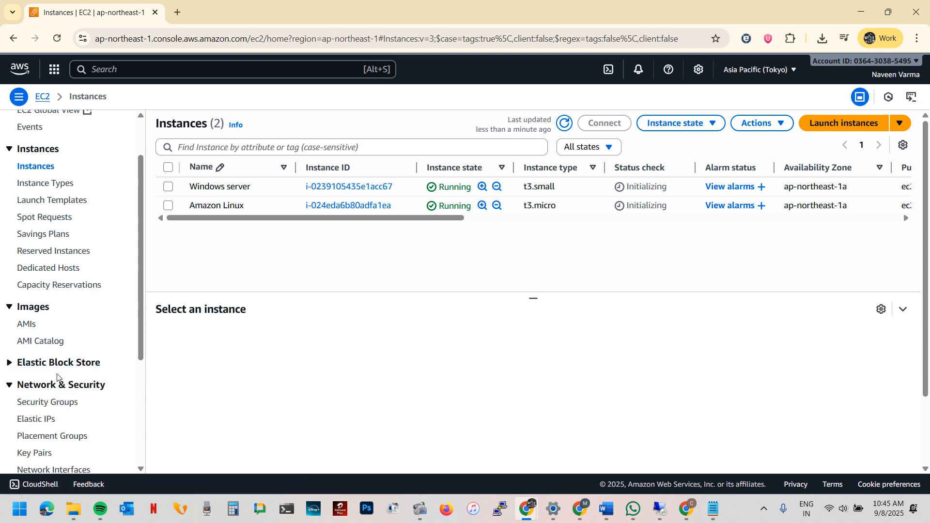
pyautogui.scroll(-1, 56, 411)
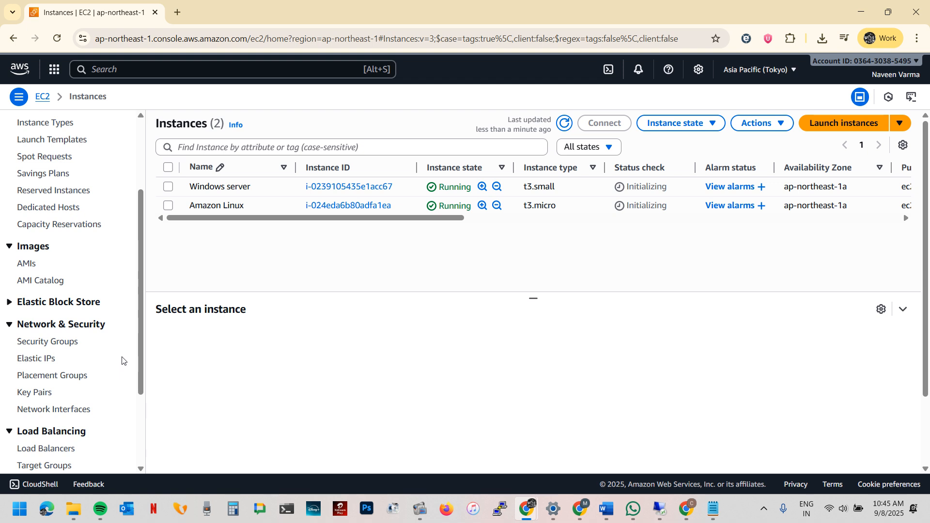
pyautogui.click(10, 302)
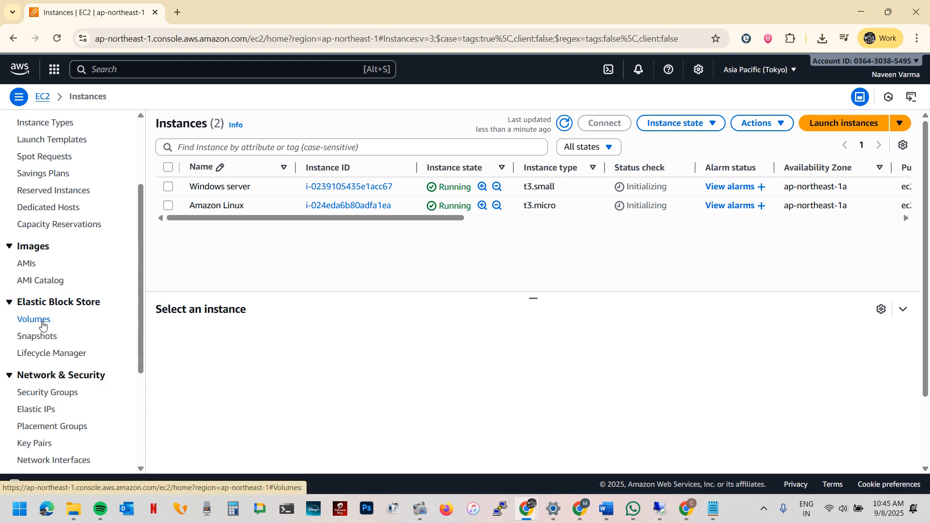
pyautogui.click(83, 326)
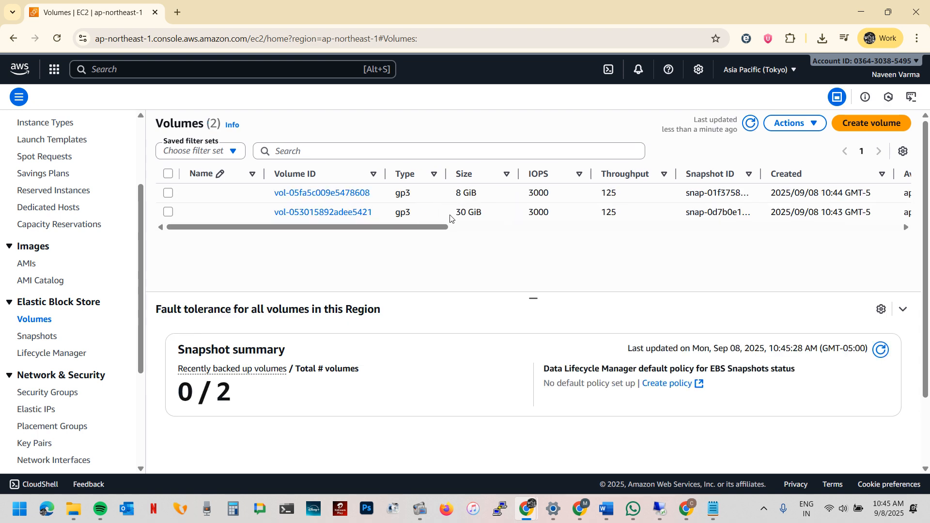
# Step: Name the 30 GiB volume "Windows Server" and the 8 GiB volume "Amazon Linux"
pyautogui.click(252, 212)
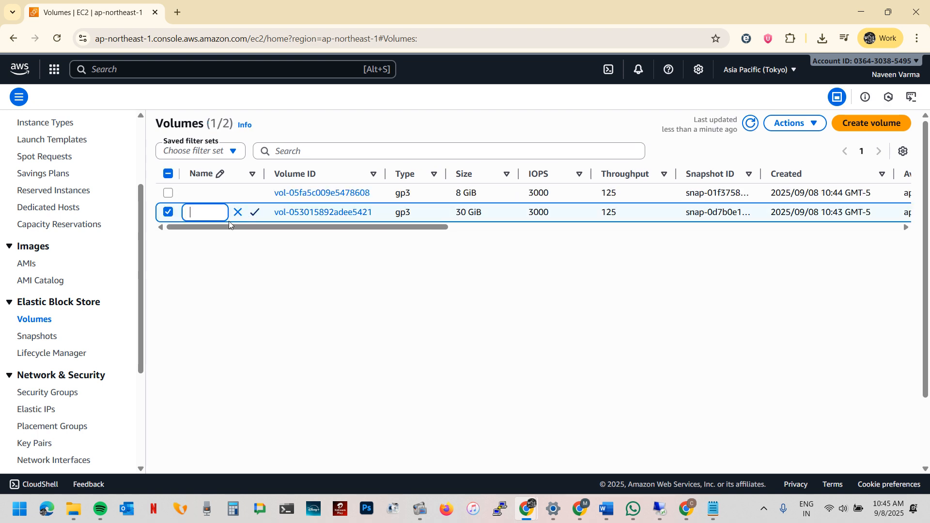
pyautogui.write('Windows Server')
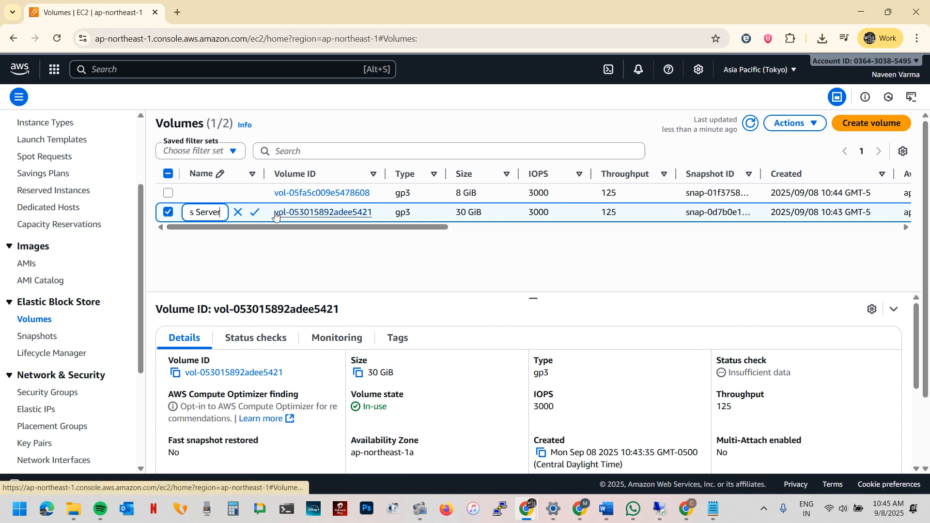
pyautogui.click(255, 212)
pyautogui.moveTo(263, 174); pyautogui.dragTo(305, 174)
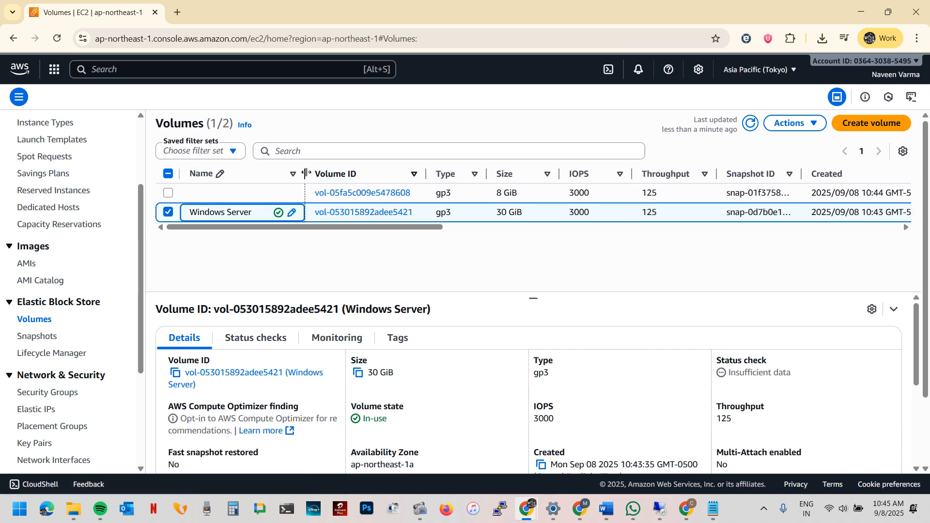
pyautogui.click(293, 193)
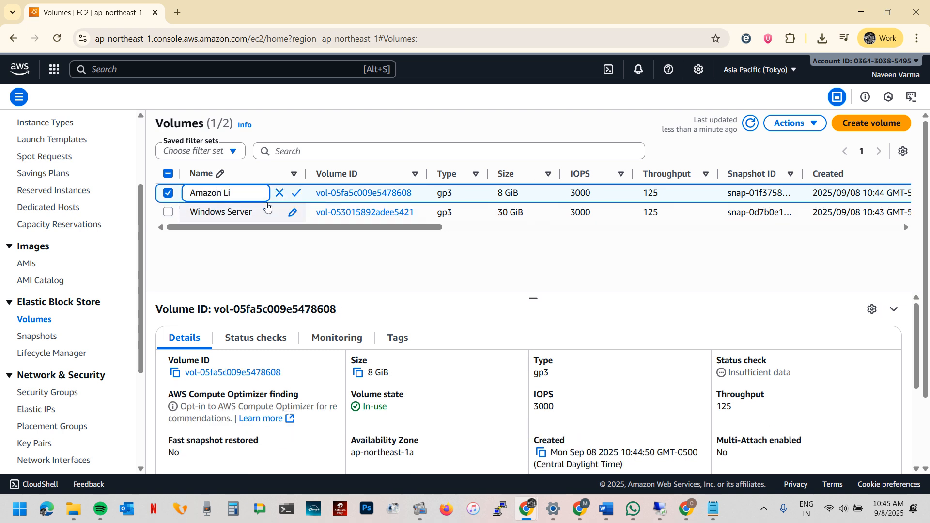
pyautogui.click(296, 193)
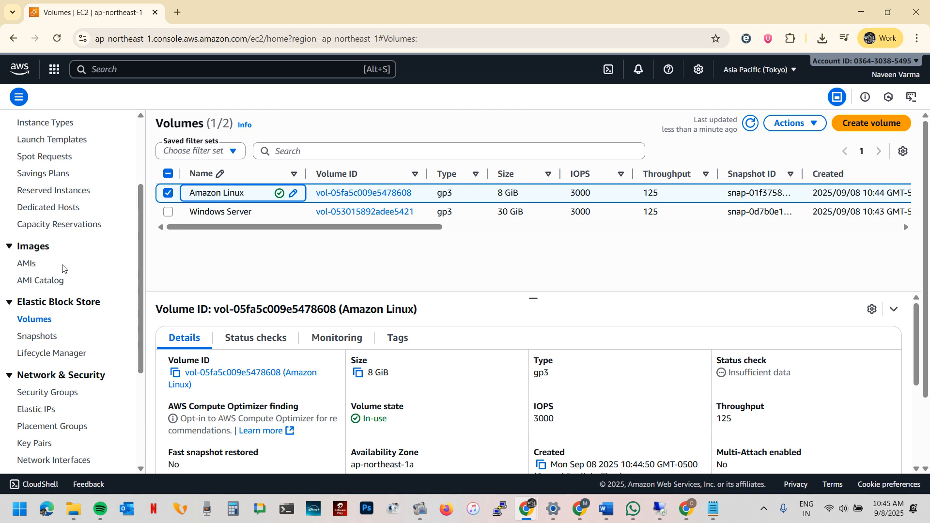
# Step: Open the RDP client connection options for the Windows server instance and download its remote desktop file
pyautogui.scroll(3, 63, 269)
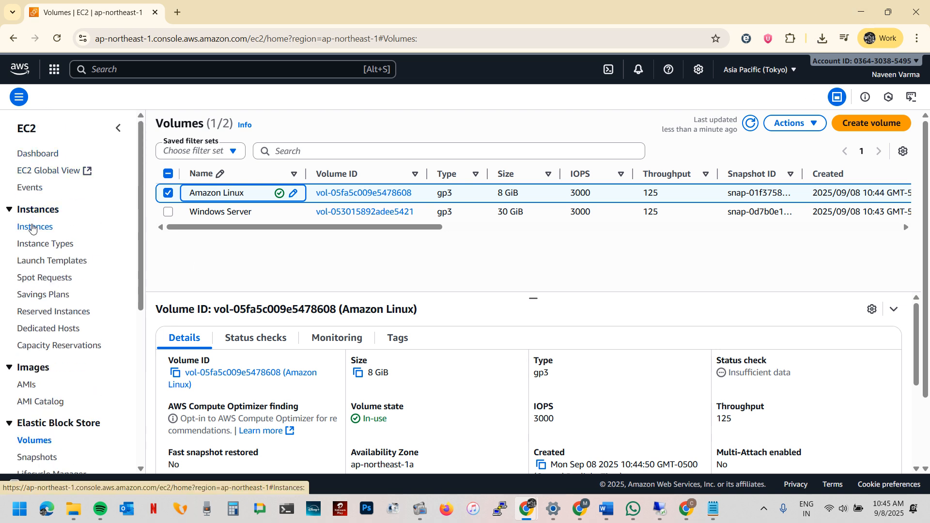
pyautogui.click(33, 228)
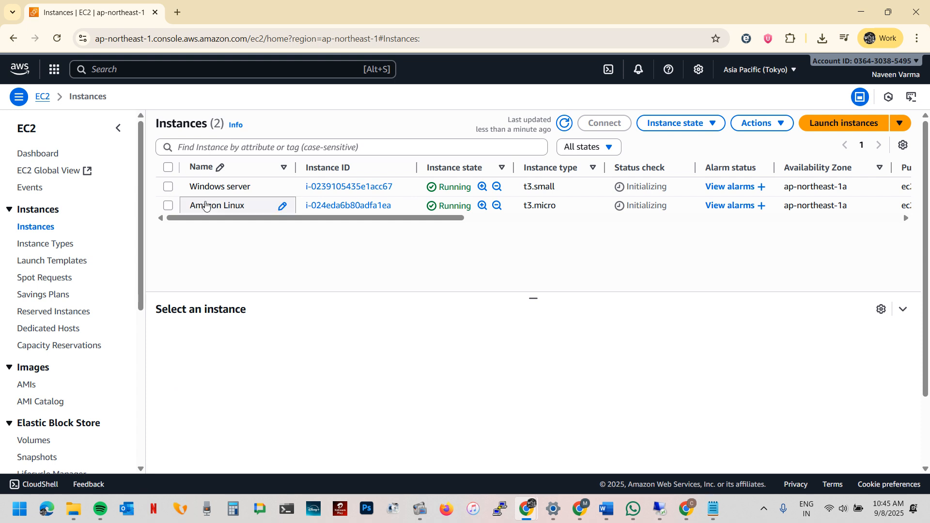
pyautogui.click(169, 188)
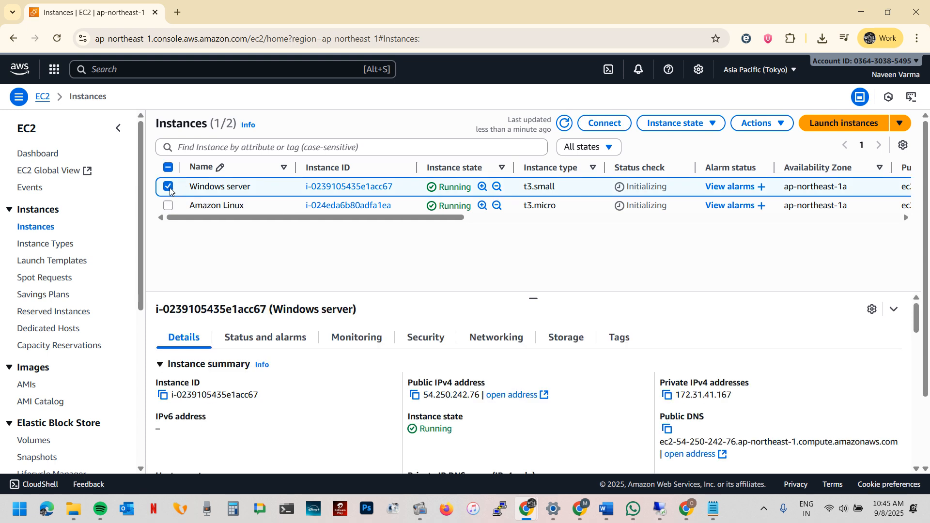
pyautogui.click(605, 123)
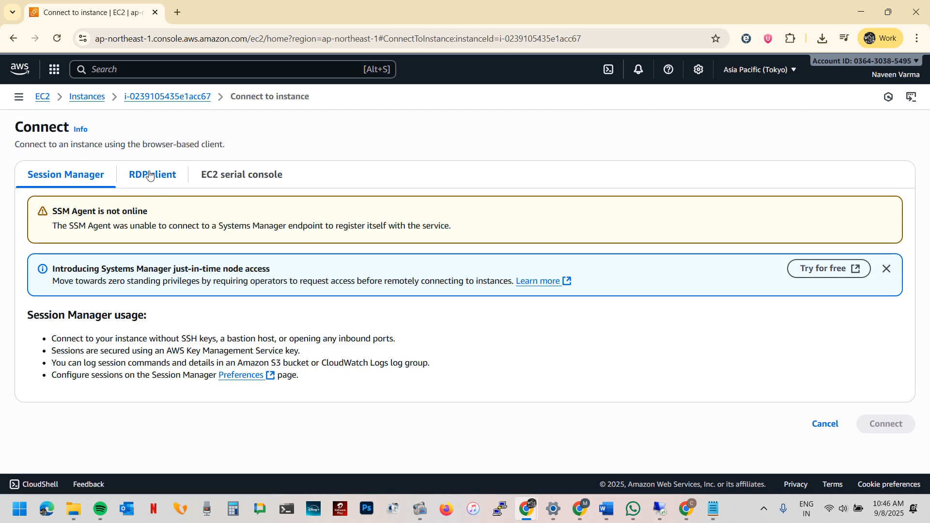
pyautogui.click(150, 176)
pyautogui.click(93, 380)
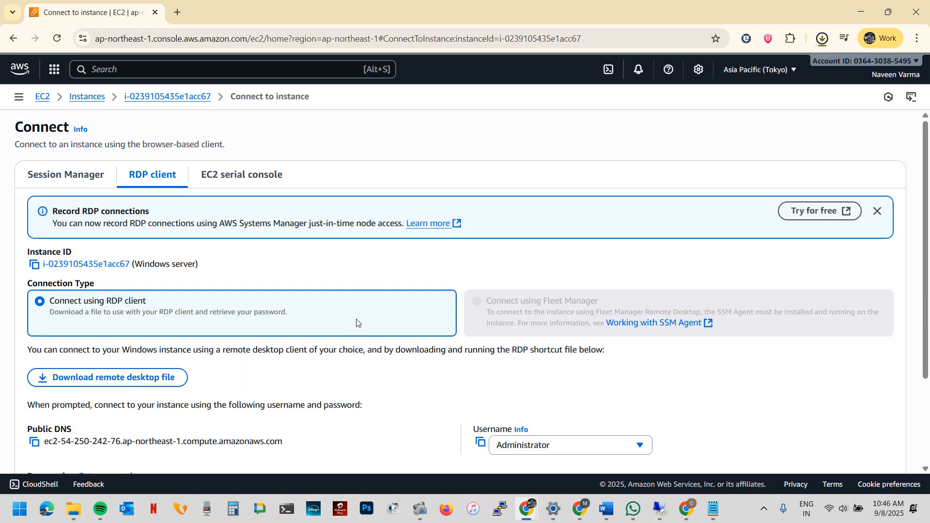
# Step: Decrypt the Windows server's administrator password with the Common.pem private key from Downloads and copy the password
pyautogui.scroll(-3, 357, 333)
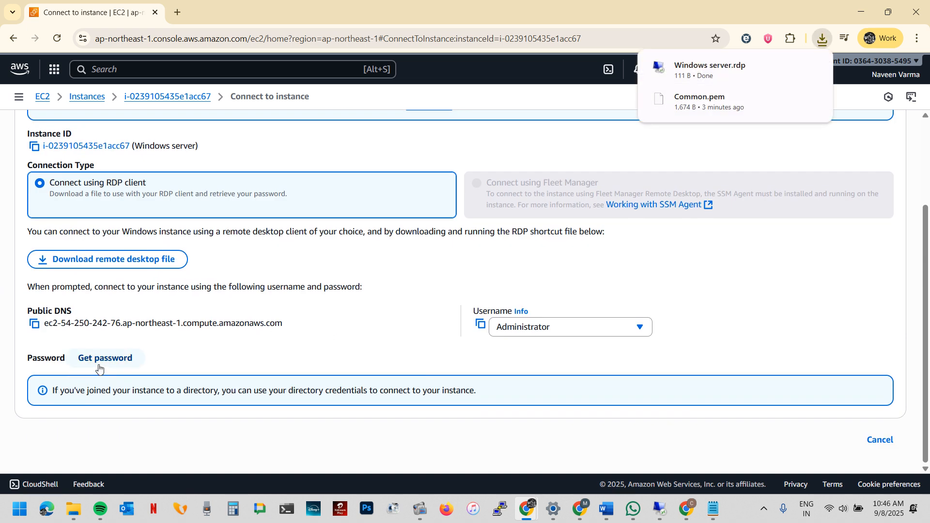
pyautogui.click(97, 365)
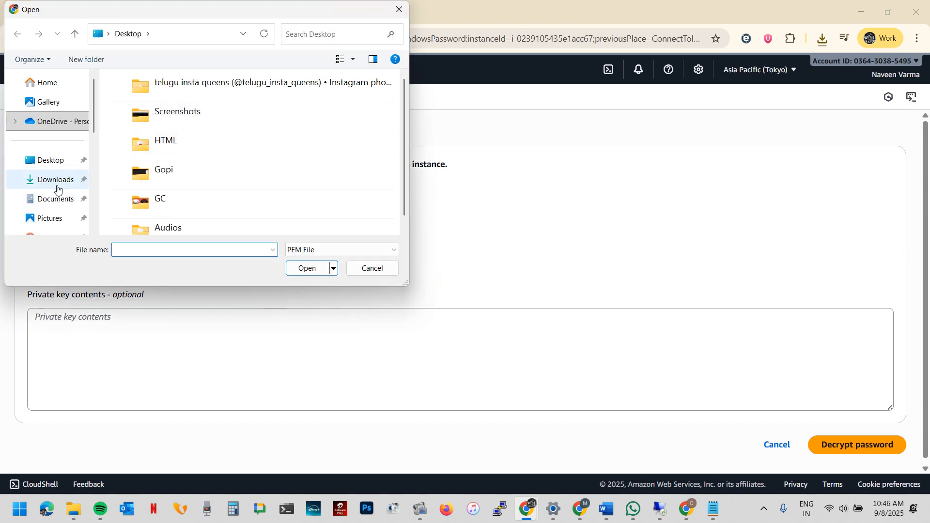
pyautogui.click(57, 188)
pyautogui.click(152, 111)
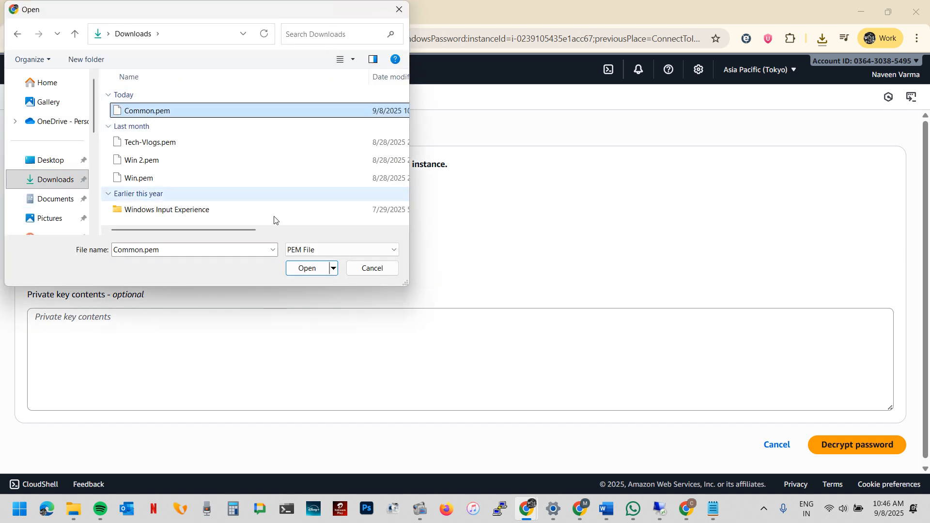
pyautogui.click(308, 268)
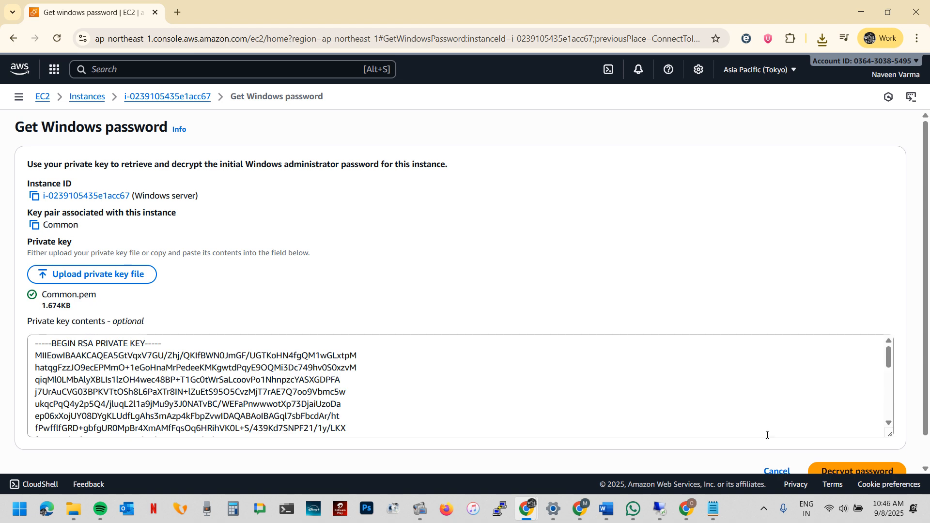
pyautogui.click(865, 469)
pyautogui.scroll(-2, 215, 403)
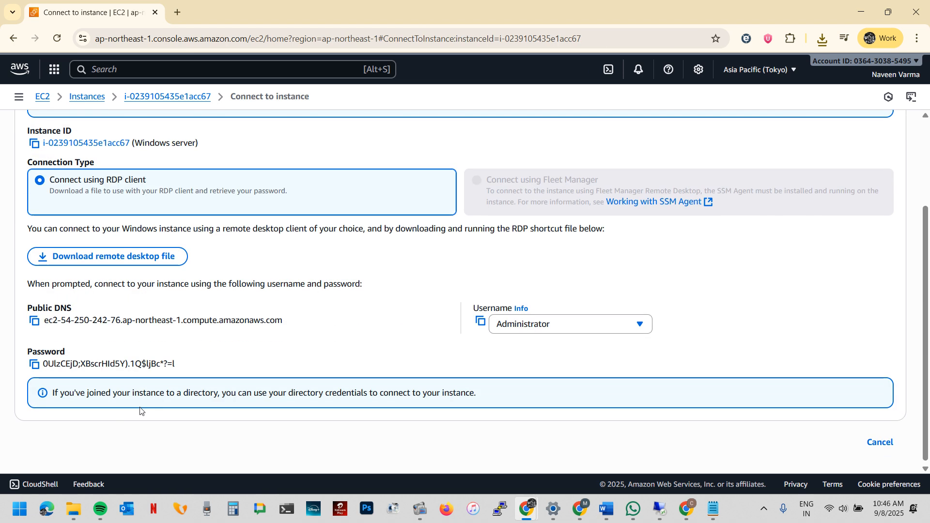
pyautogui.click(37, 365)
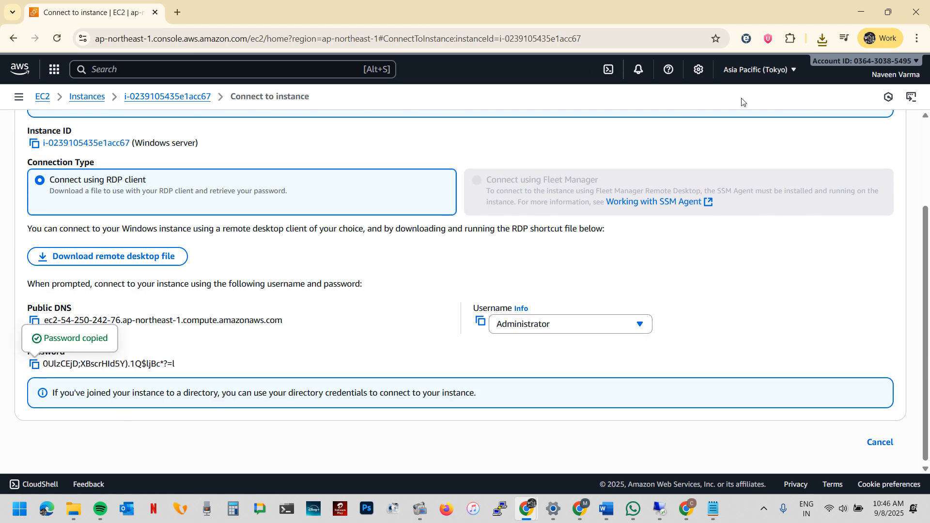
# Step: Open the downloaded remote desktop file, accept the unknown publisher connection, and sign in to the Windows server with the copied administrator password
pyautogui.click(822, 39)
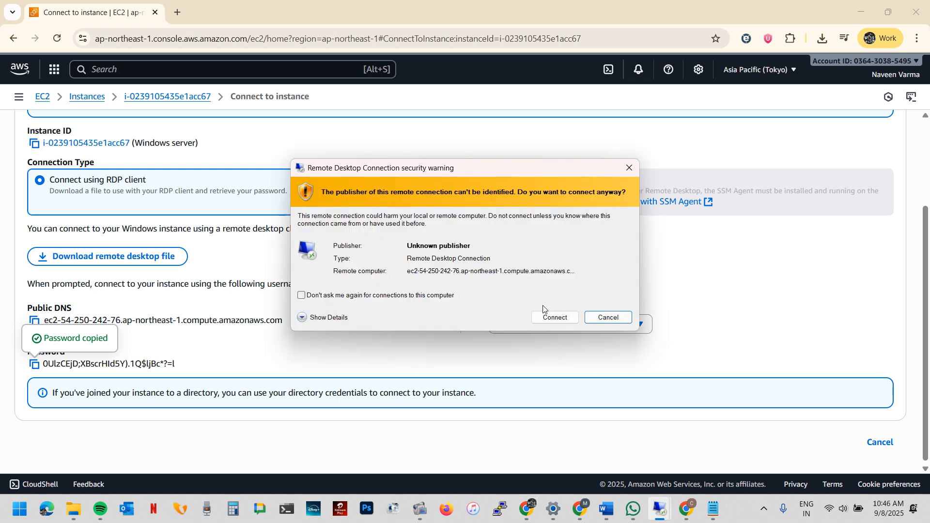
pyautogui.click(547, 318)
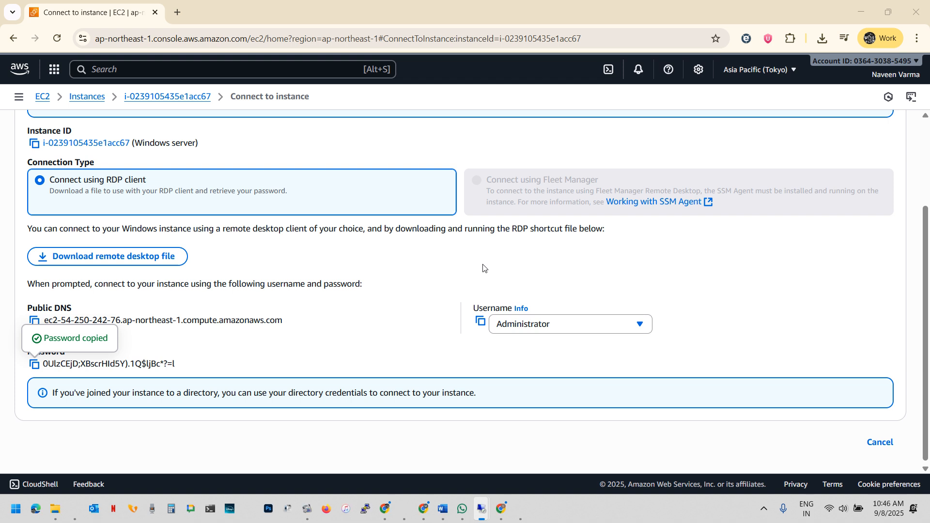
pyautogui.hotkey('ctrl', 'v')
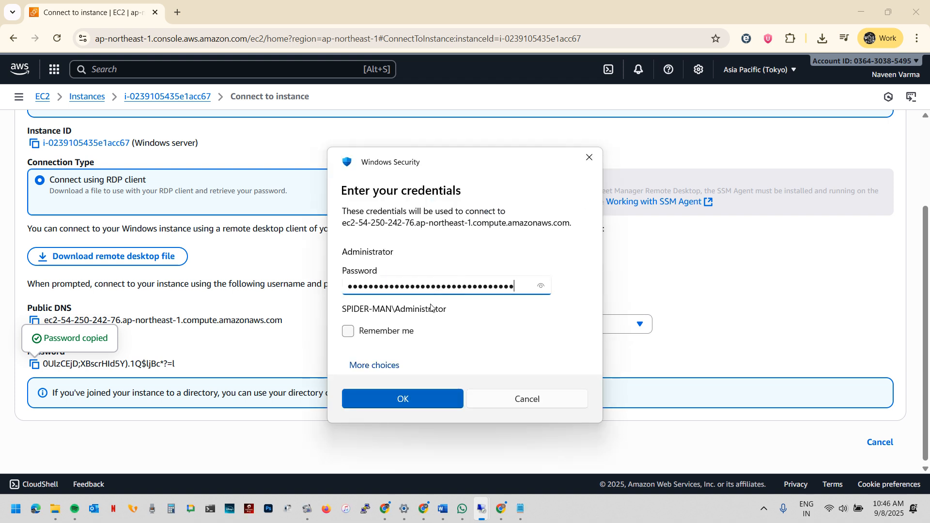
pyautogui.click(413, 397)
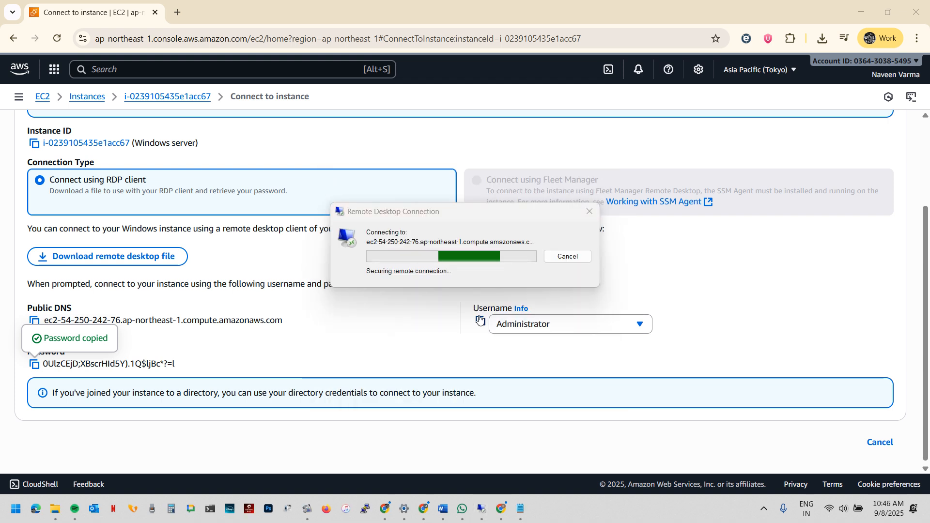
pyautogui.click(508, 349)
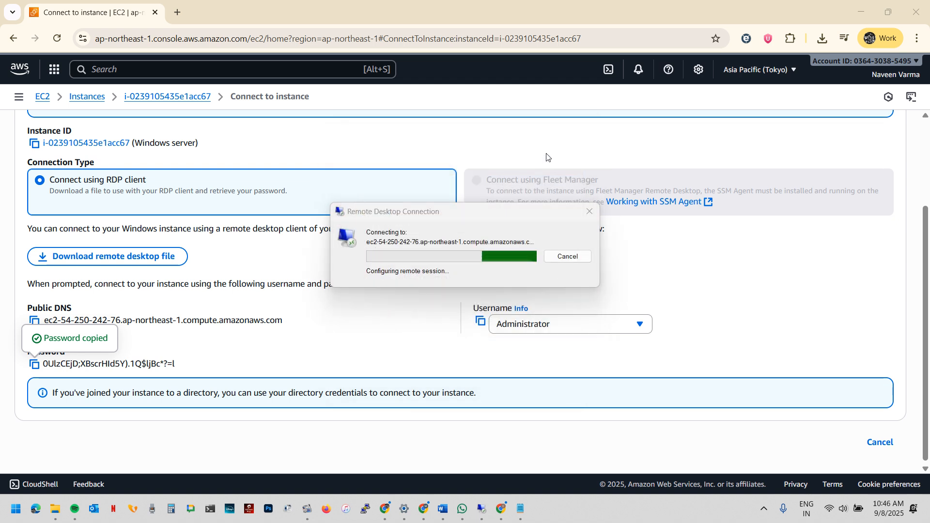
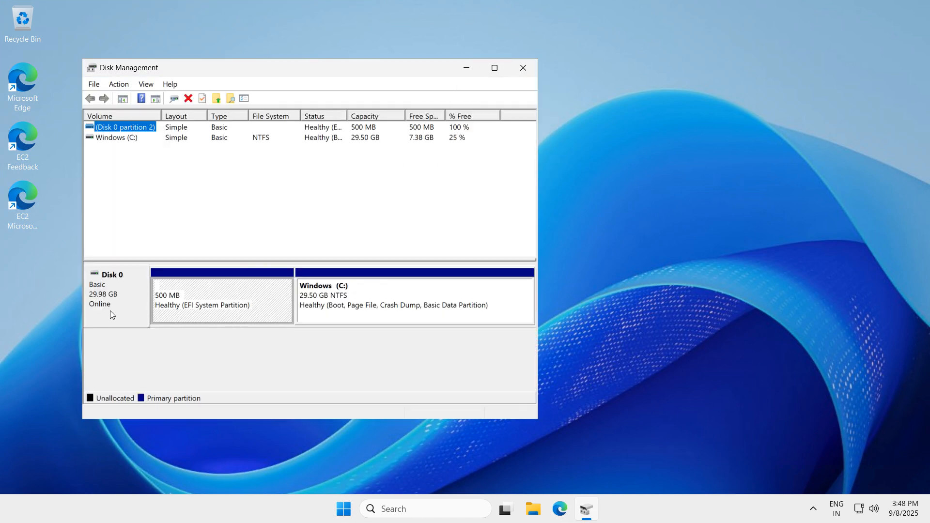
# Step: Maximize Disk Management on the remote server, minimize the remote session, and open the Elastic Block Store volumes list in the AWS console
pyautogui.click(495, 67)
pyautogui.moveTo(580, 10)
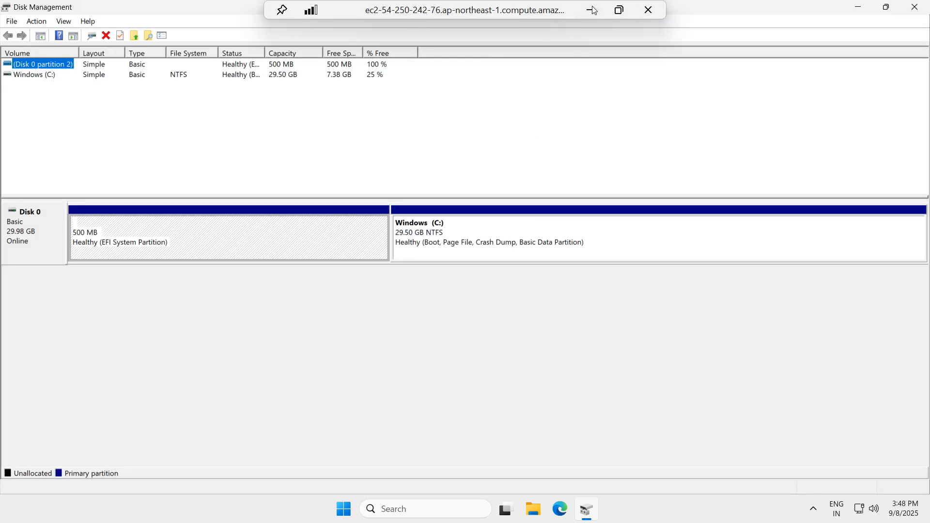
pyautogui.click(590, 14)
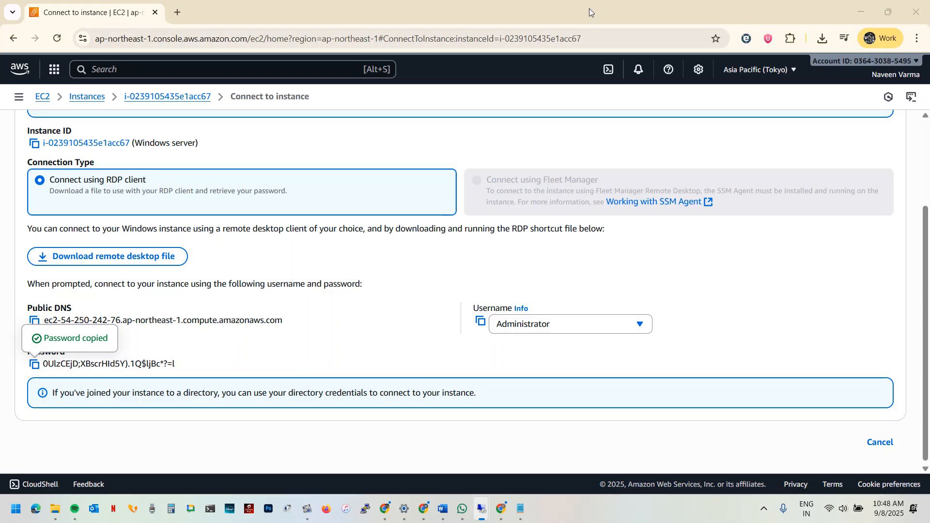
pyautogui.scroll(3, 268, 174)
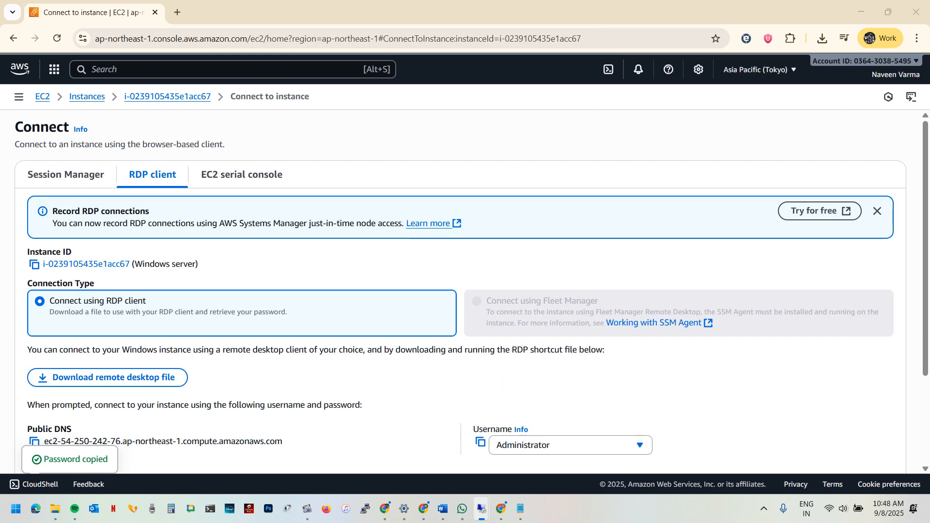
pyautogui.click(18, 96)
pyautogui.scroll(-3, 55, 347)
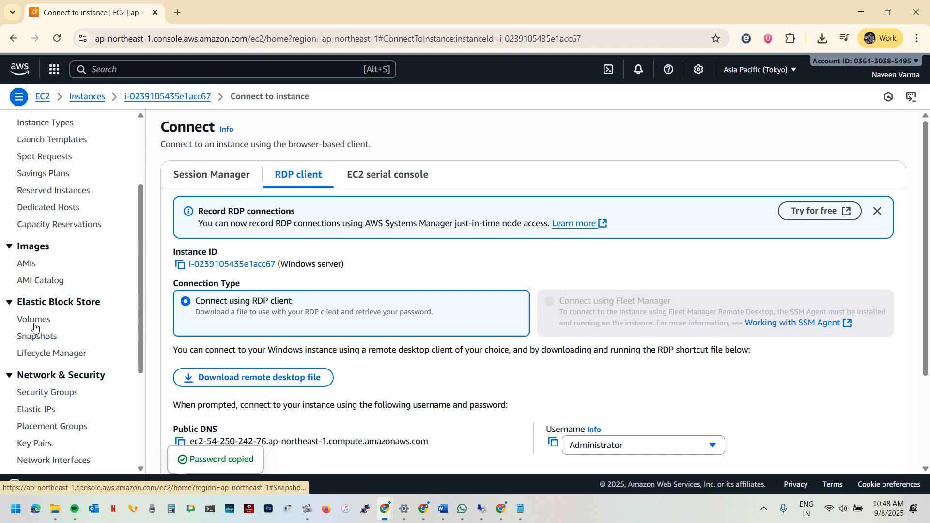
pyautogui.click(45, 318)
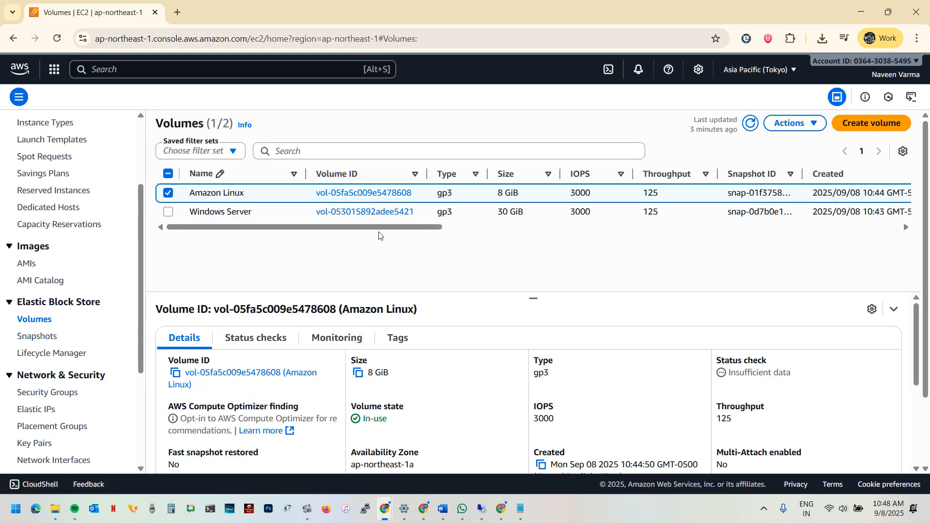
# Step: Clear the volume selection and start creating a new EBS volume in Availability Zone ap-northeast-1a
pyautogui.click(168, 212)
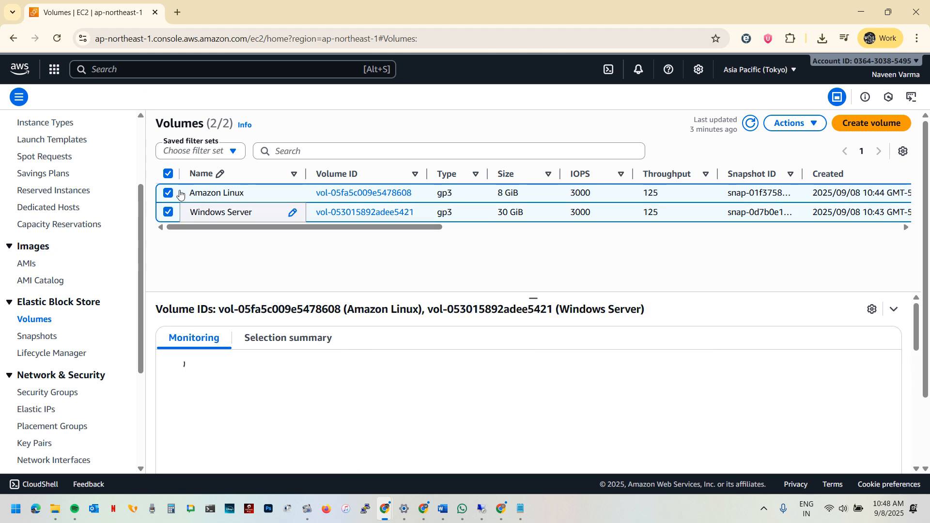
pyautogui.click(168, 173)
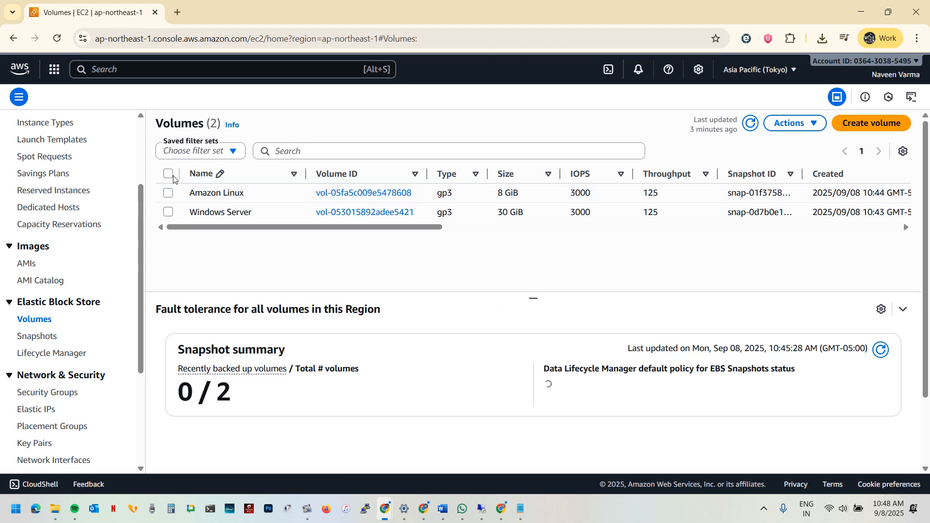
pyautogui.click(860, 126)
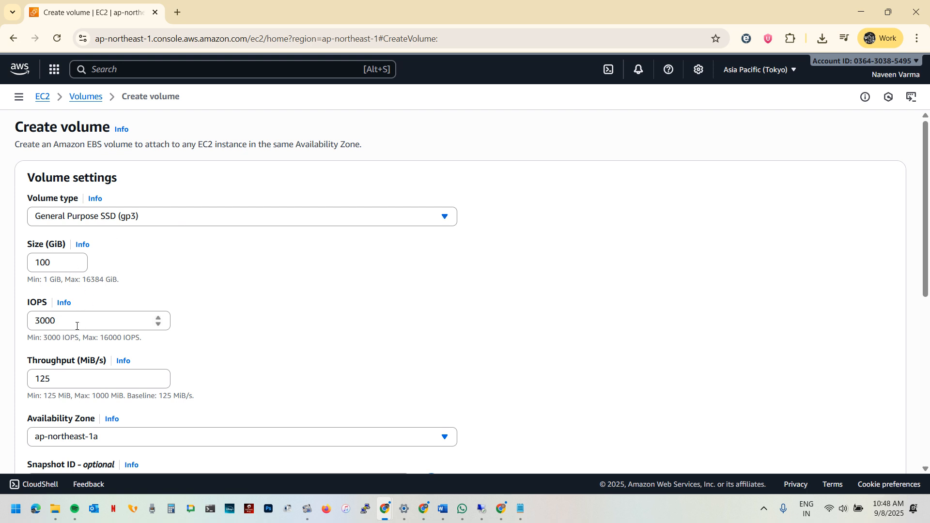
pyautogui.scroll(-1, 102, 330)
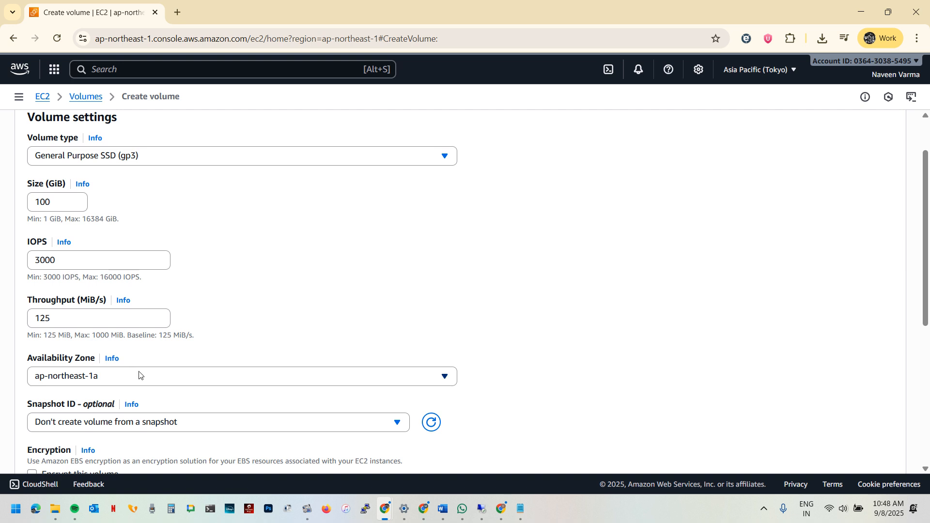
pyautogui.scroll(-1, 147, 372)
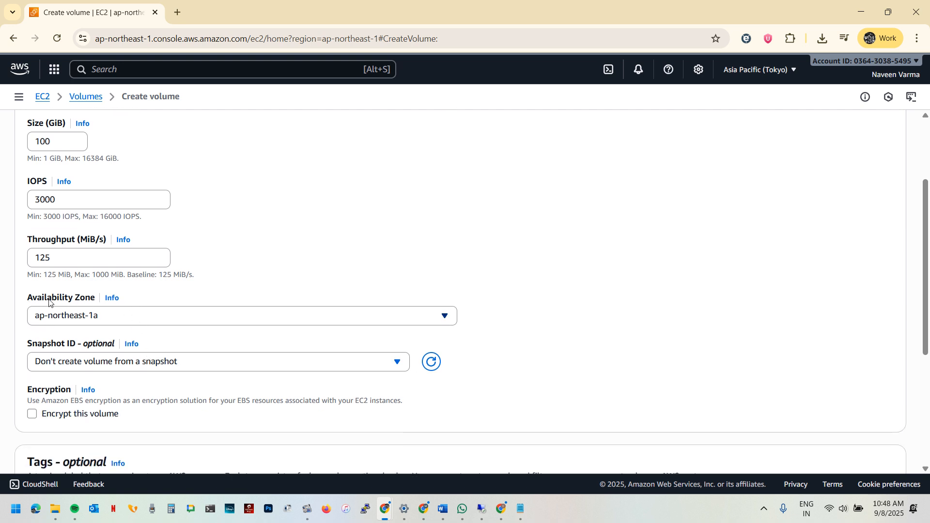
pyautogui.click(166, 319)
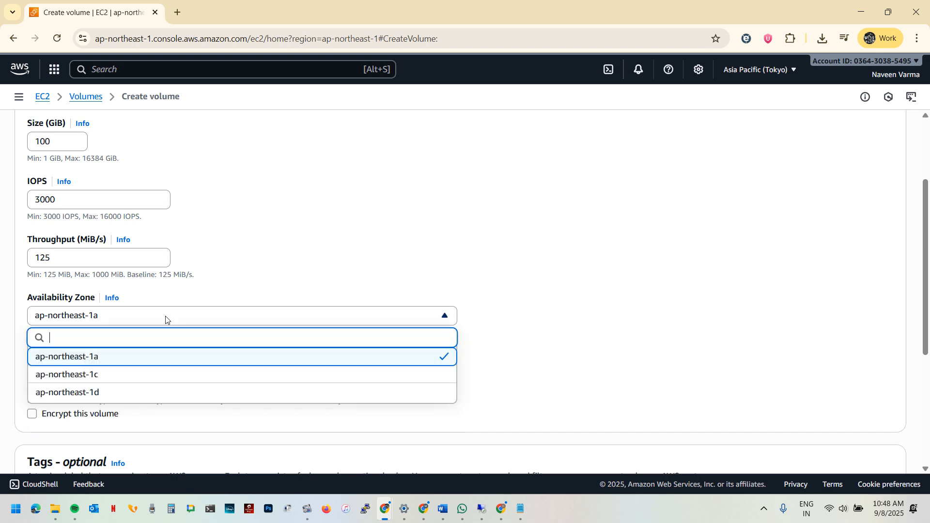
pyautogui.click(161, 357)
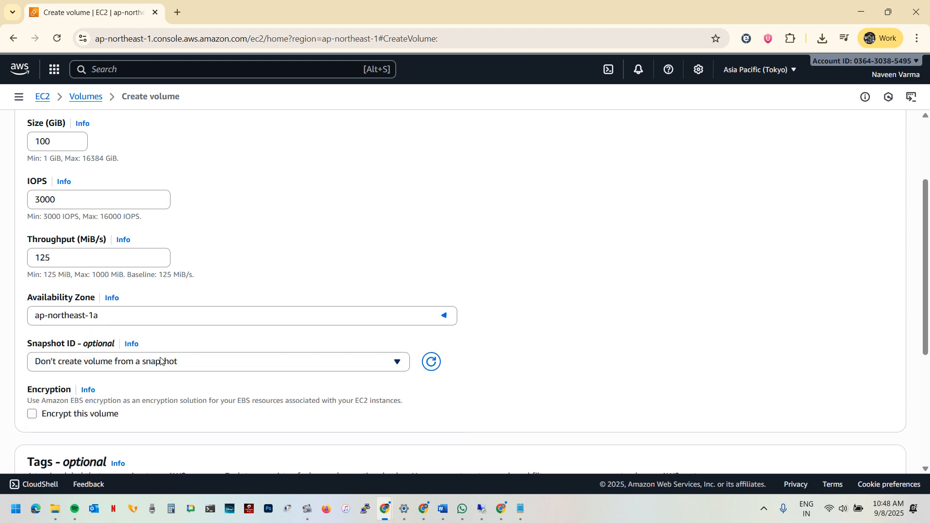
# Step: Add a tag with key Name and value "Windows External Drive", and create the 100 GiB gp3 volume
pyautogui.scroll(-1, 174, 339)
pyautogui.scroll(-1, 186, 315)
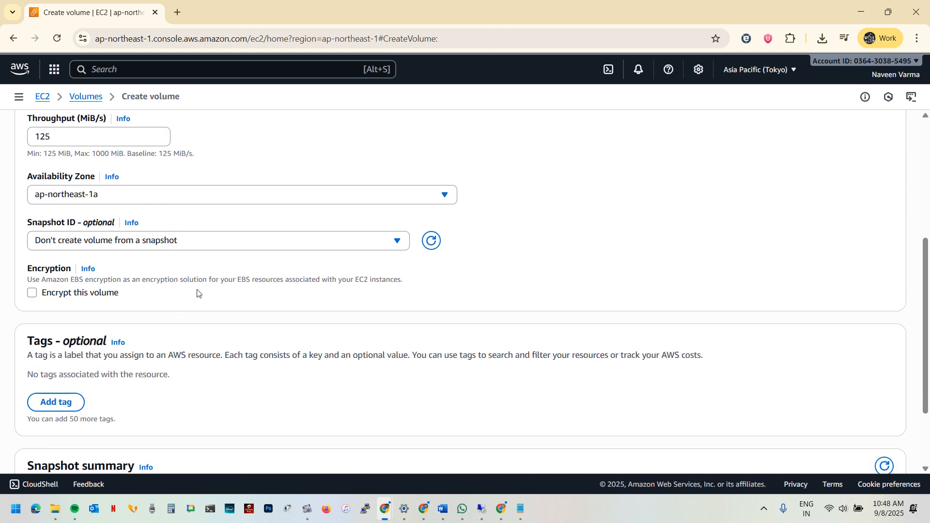
pyautogui.scroll(-1, 241, 282)
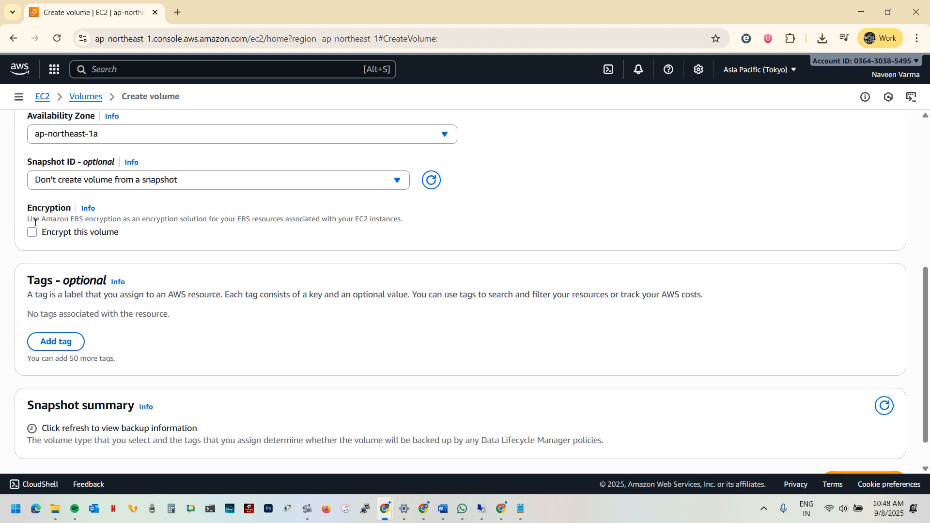
pyautogui.scroll(-1, 73, 281)
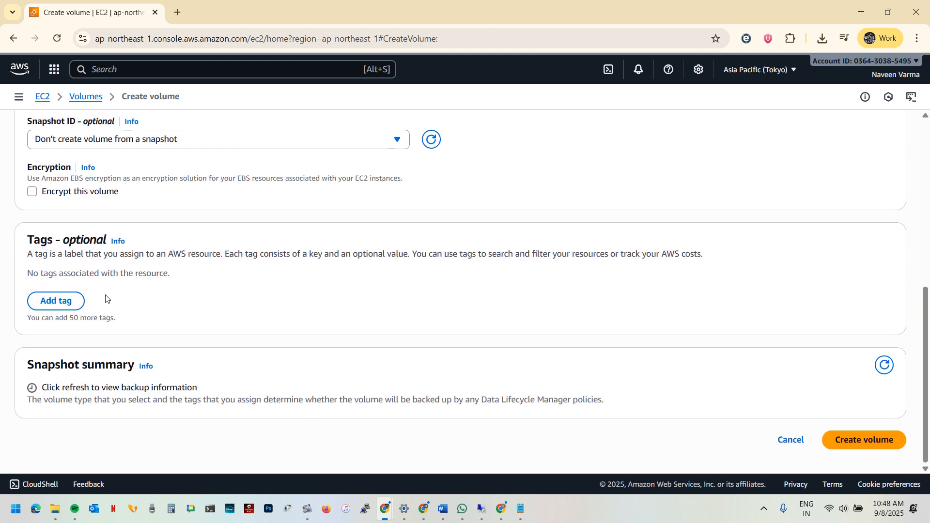
pyautogui.click(57, 307)
pyautogui.write('Name')
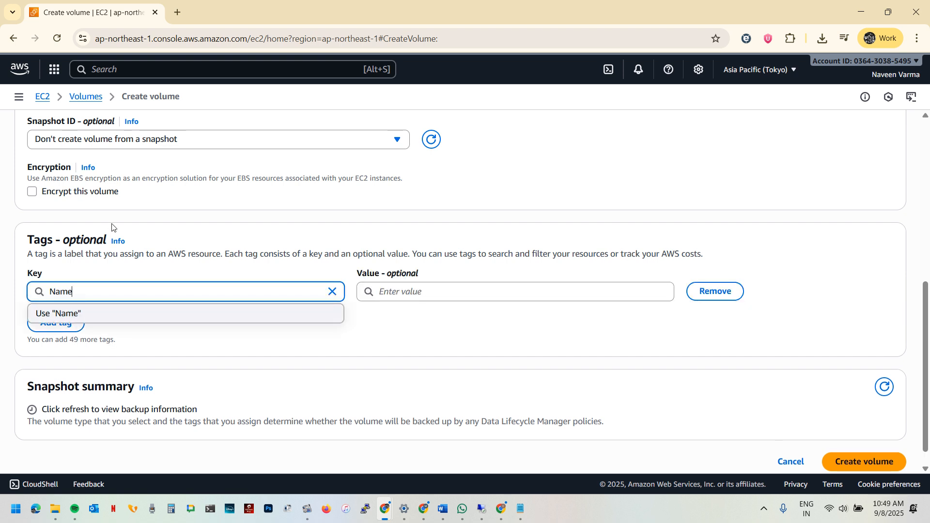
pyautogui.click(446, 295)
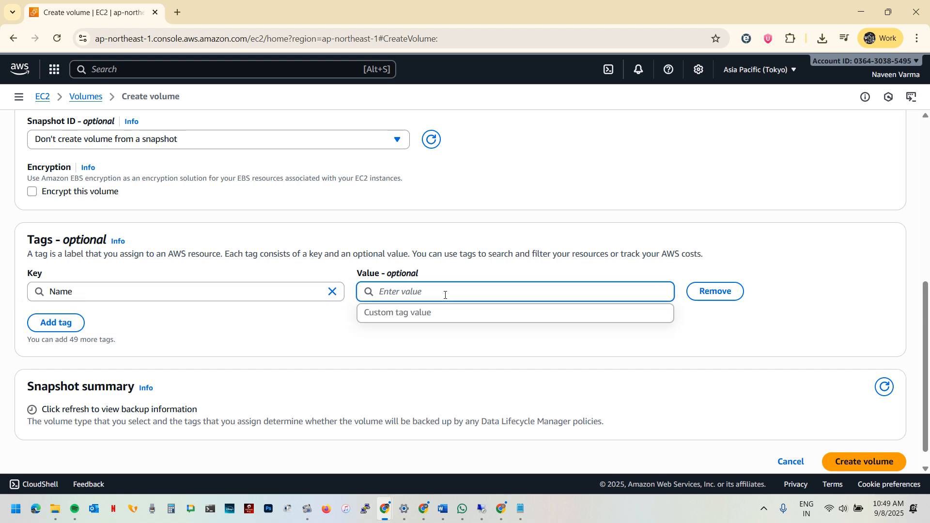
pyautogui.write('W')
pyautogui.press('BackSpace')
pyautogui.write('Window')
pyautogui.press('BackSpace')
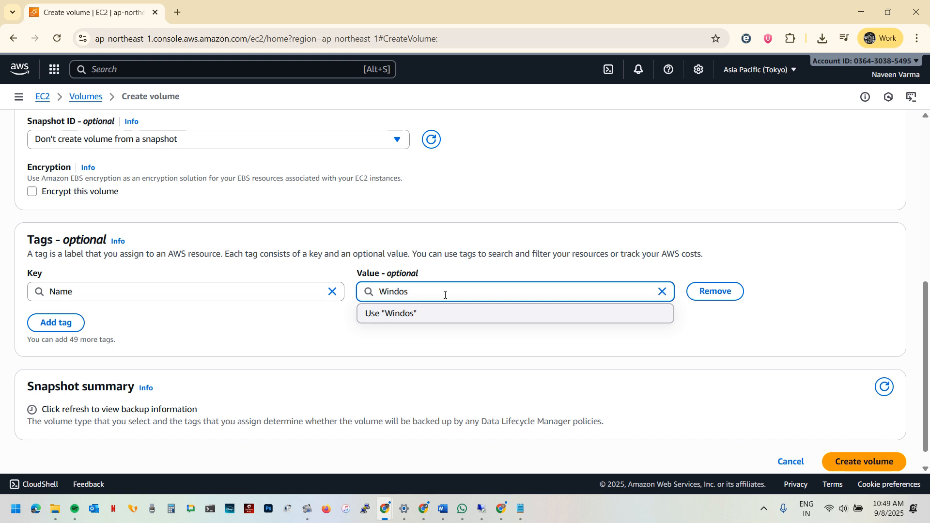
pyautogui.write('ws External Drive')
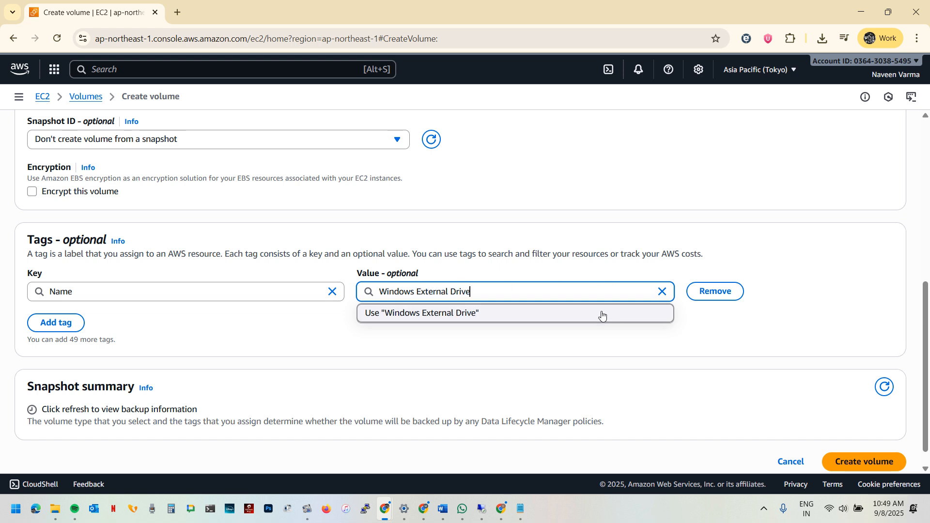
pyautogui.click(490, 320)
pyautogui.scroll(-1, 486, 327)
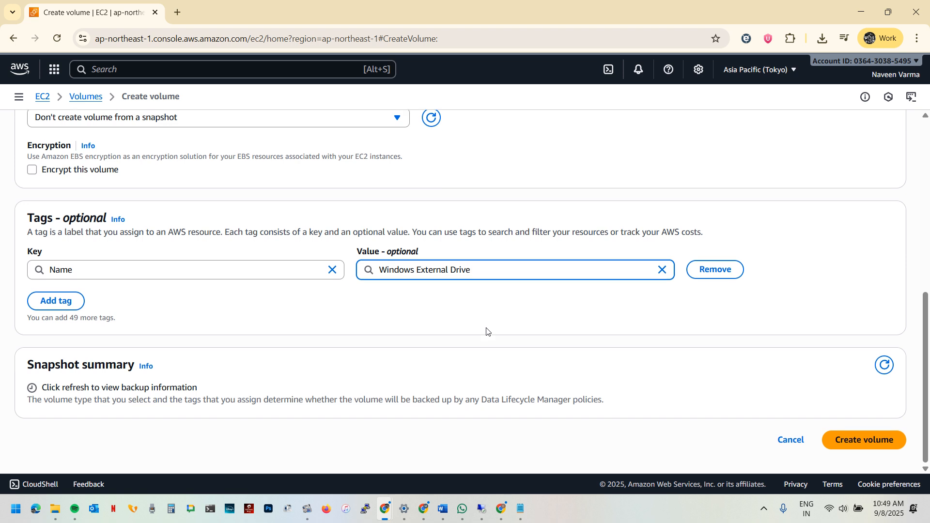
pyautogui.click(863, 439)
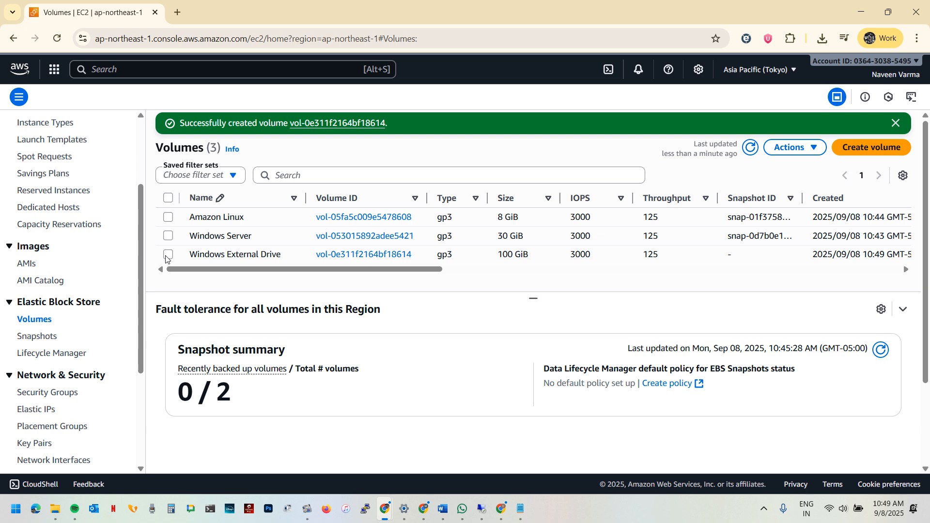
# Step: Check which actions are available for the Windows External Drive volume and clear its selection
pyautogui.click(278, 254)
pyautogui.click(798, 148)
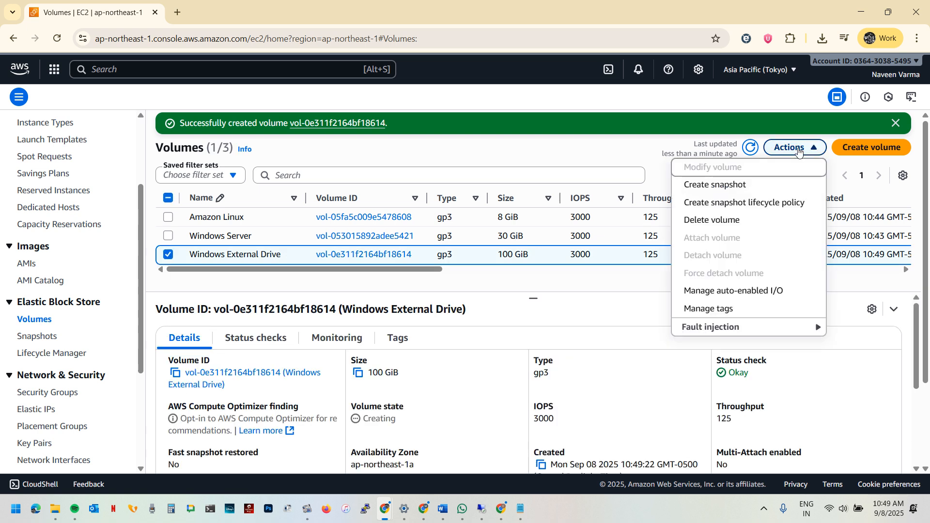
pyautogui.click(613, 307)
pyautogui.click(167, 254)
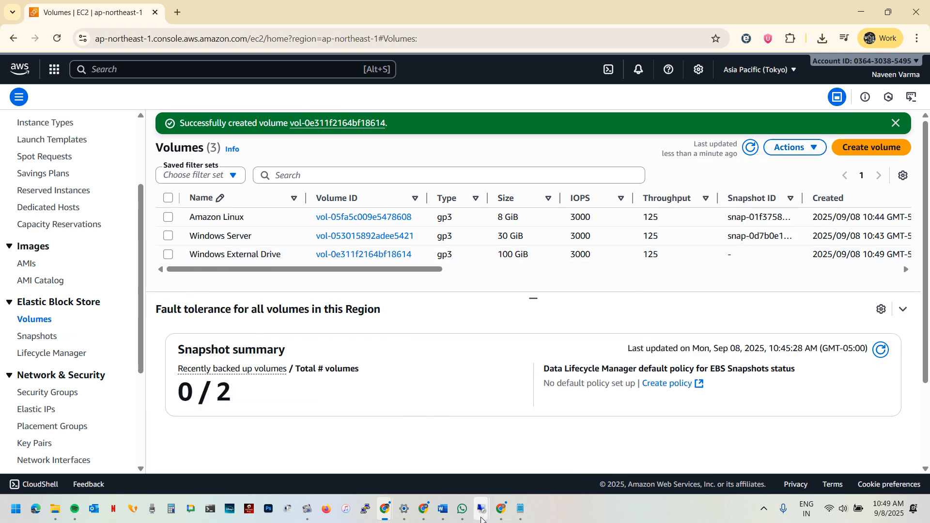
# Step: Switch back to the Windows server's remote session and examine the disks listed in Disk Management
pyautogui.moveTo(481, 509)
pyautogui.click(536, 456)
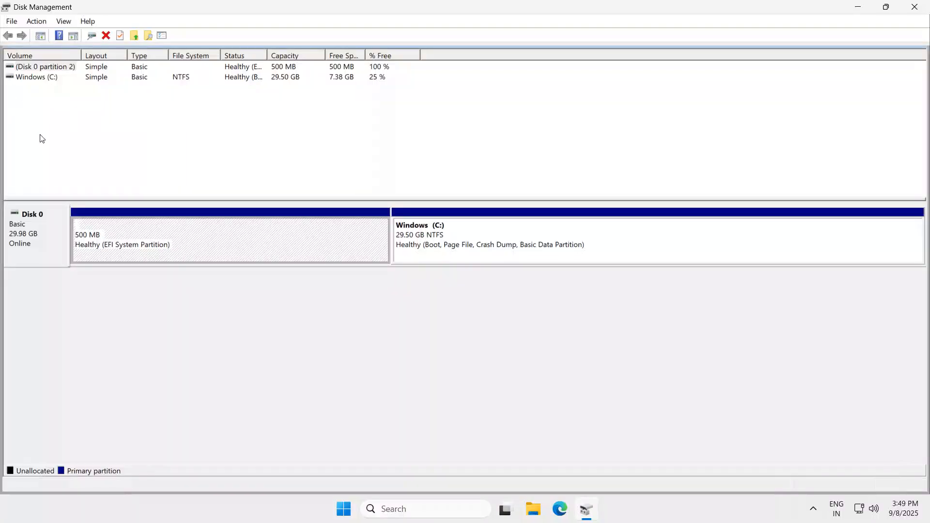
pyautogui.click(440, 277)
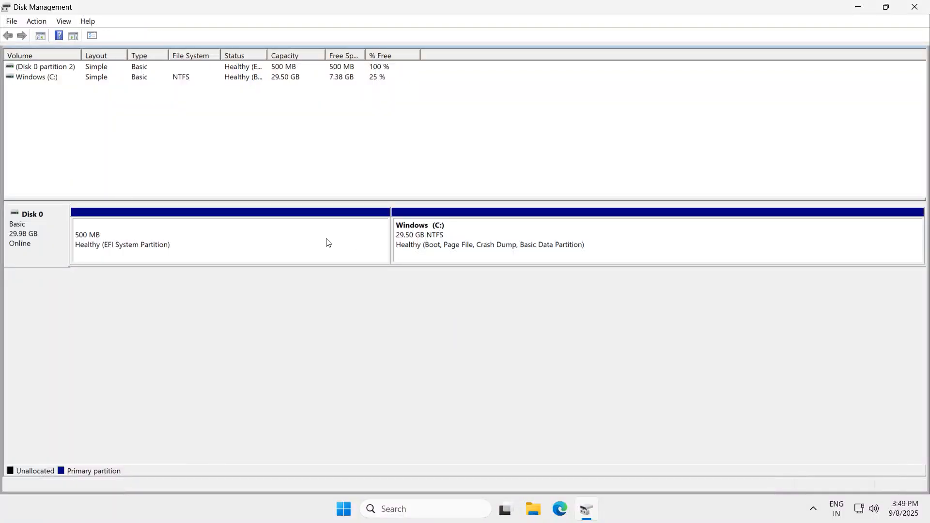
pyautogui.click(327, 177)
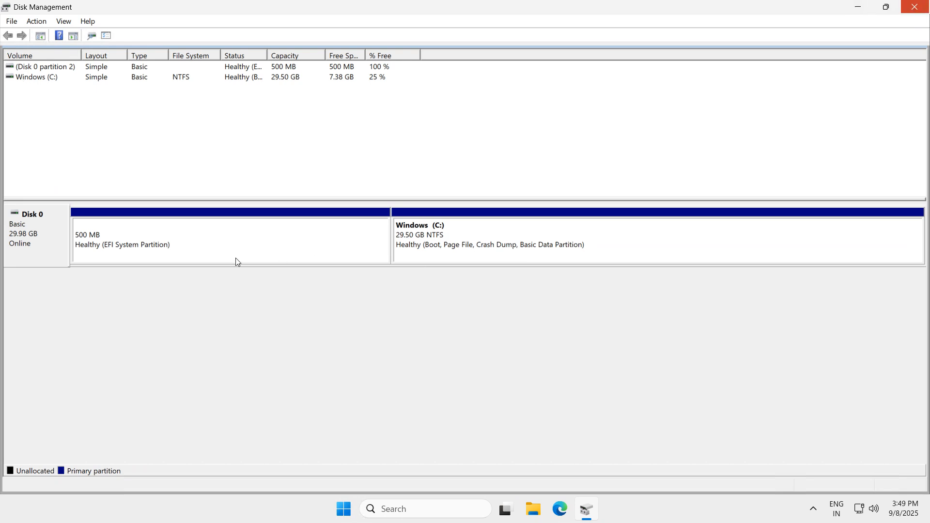
# Step: Relaunch Disk Management with diskmgmt.msc to recheck the server's attached disks, and minimize its window
pyautogui.press('super+d')
pyautogui.press('super+r')
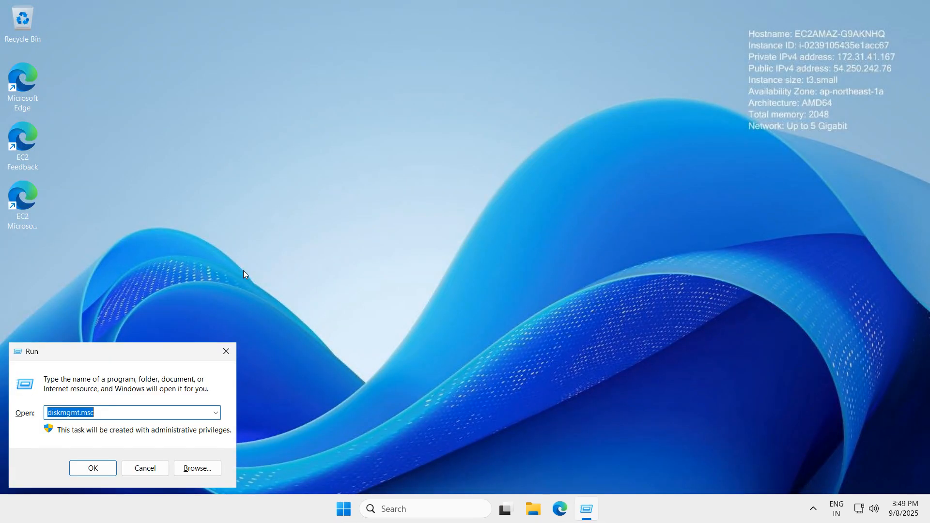
pyautogui.press('Return')
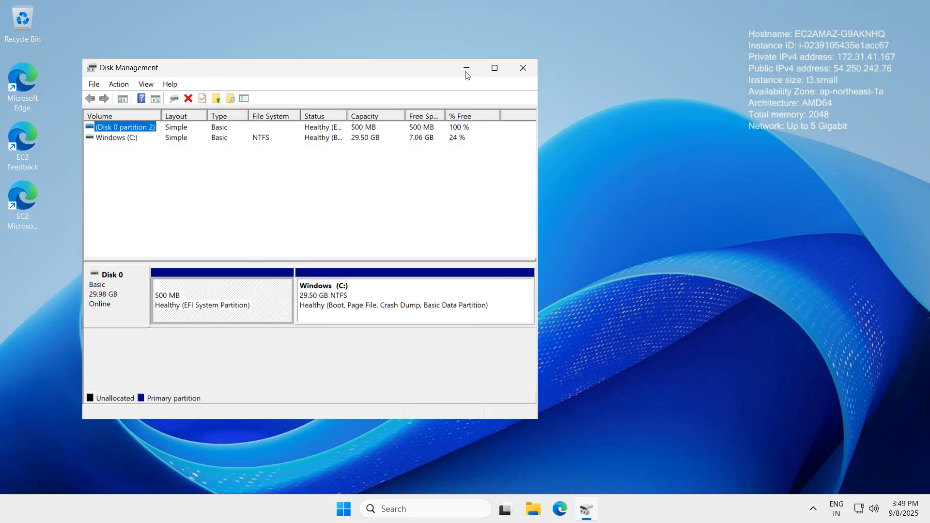
pyautogui.click(466, 72)
pyautogui.moveTo(545, 3)
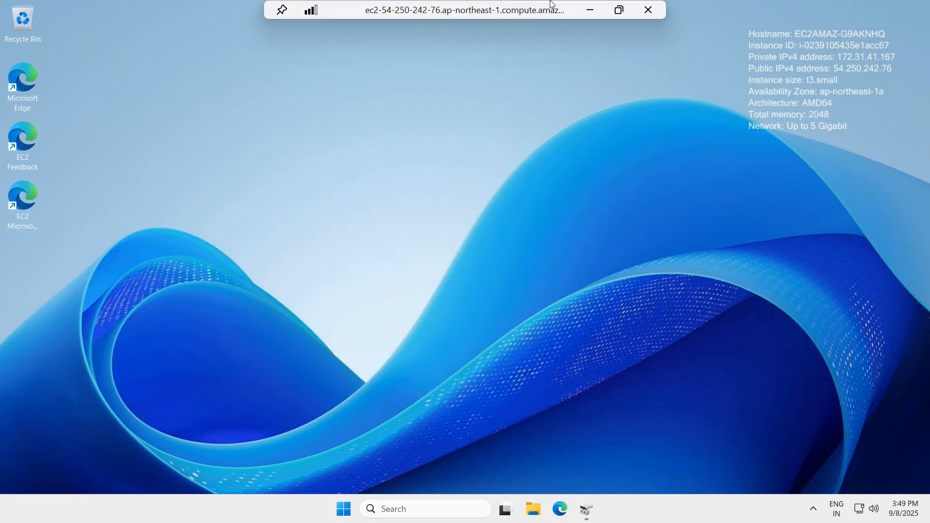
# Step: Switch back to the EC2 console and permanently delete the Windows External Drive volume, confirming with "delete"
pyautogui.click(591, 11)
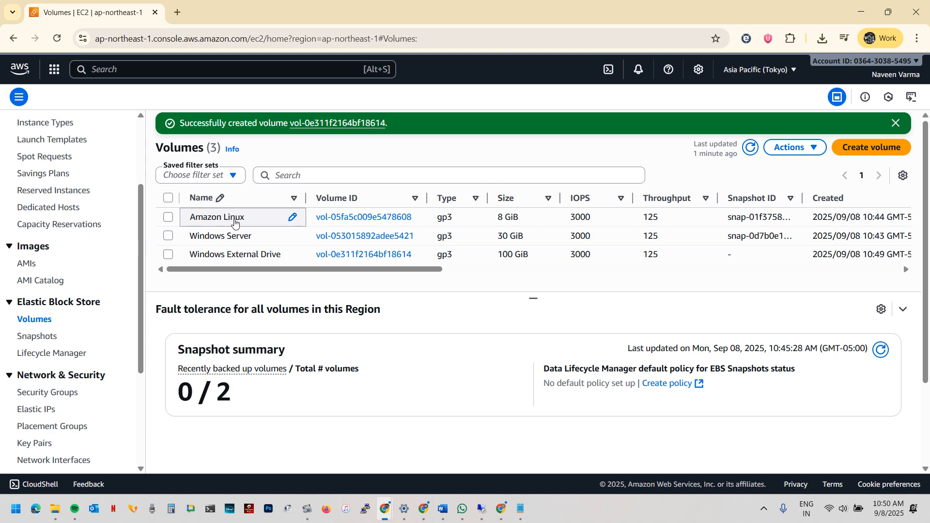
pyautogui.click(168, 255)
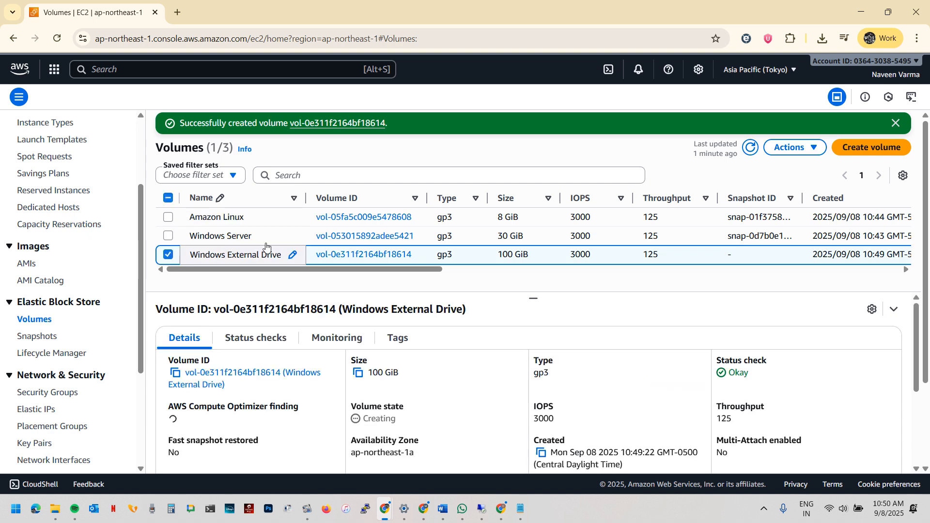
pyautogui.click(796, 149)
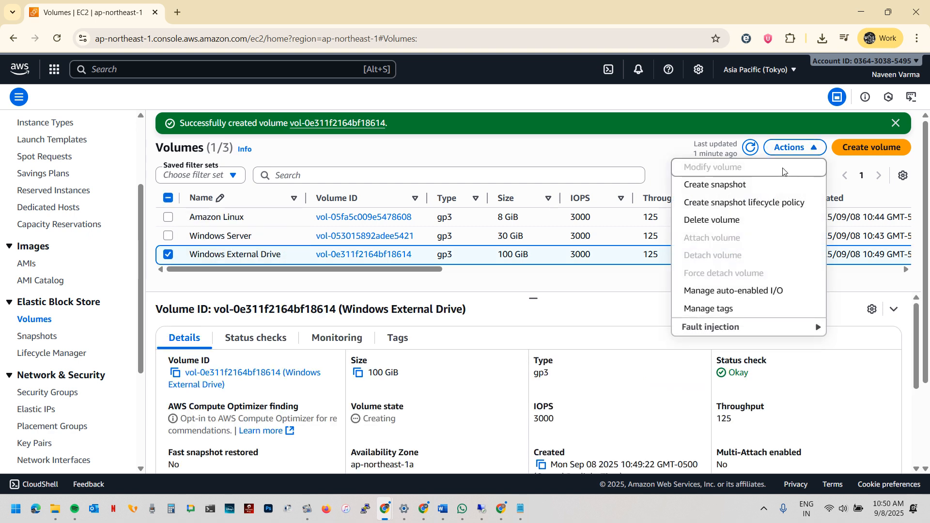
pyautogui.click(794, 150)
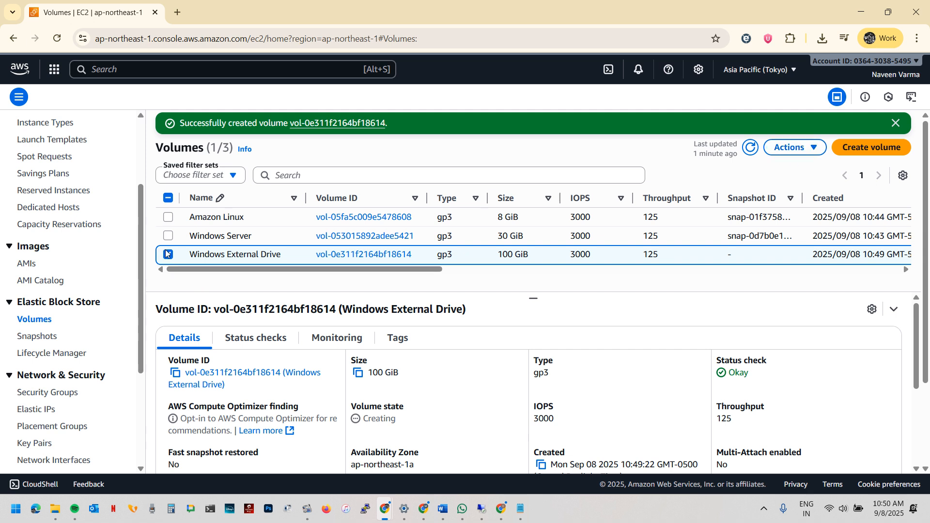
pyautogui.click(790, 147)
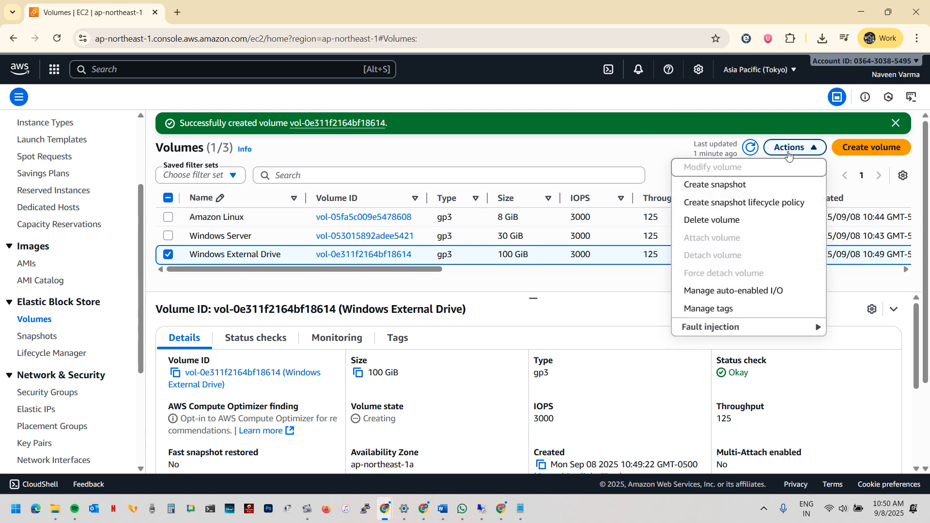
pyautogui.click(726, 219)
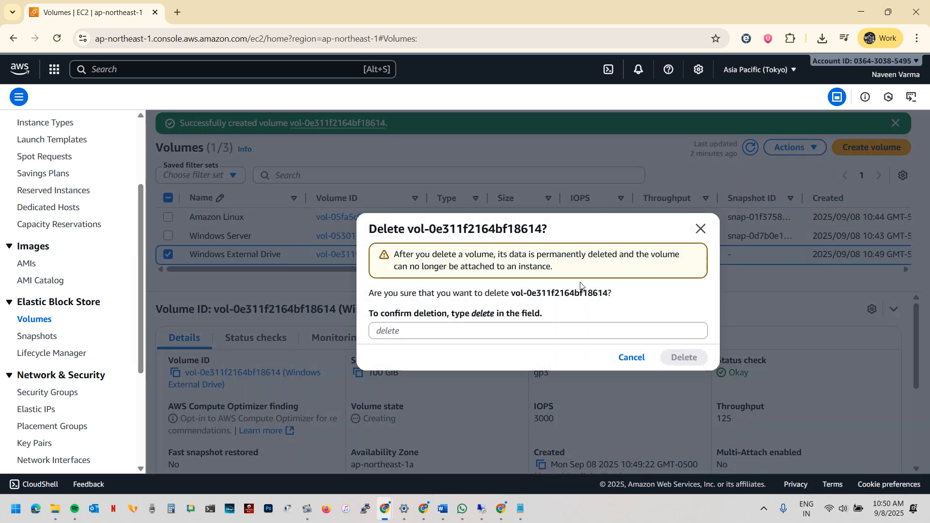
pyautogui.click(511, 328)
pyautogui.write('delete')
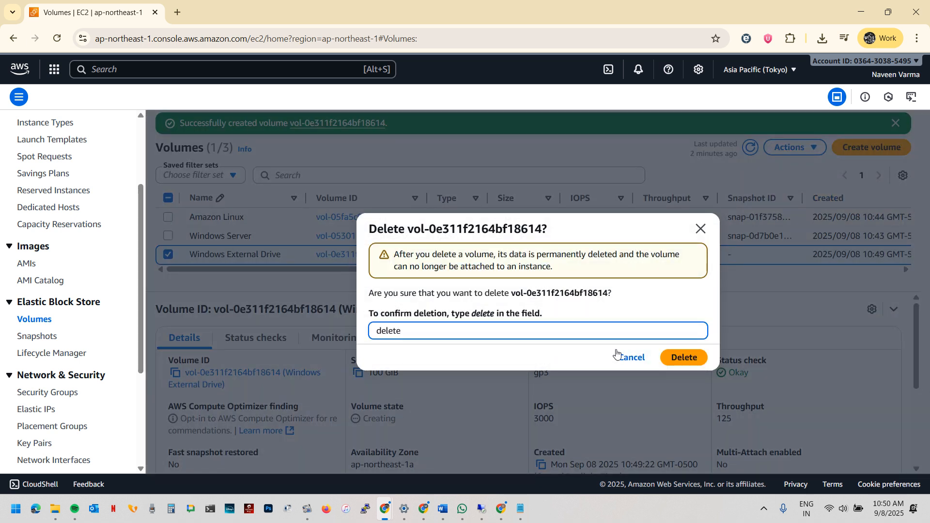
pyautogui.click(697, 358)
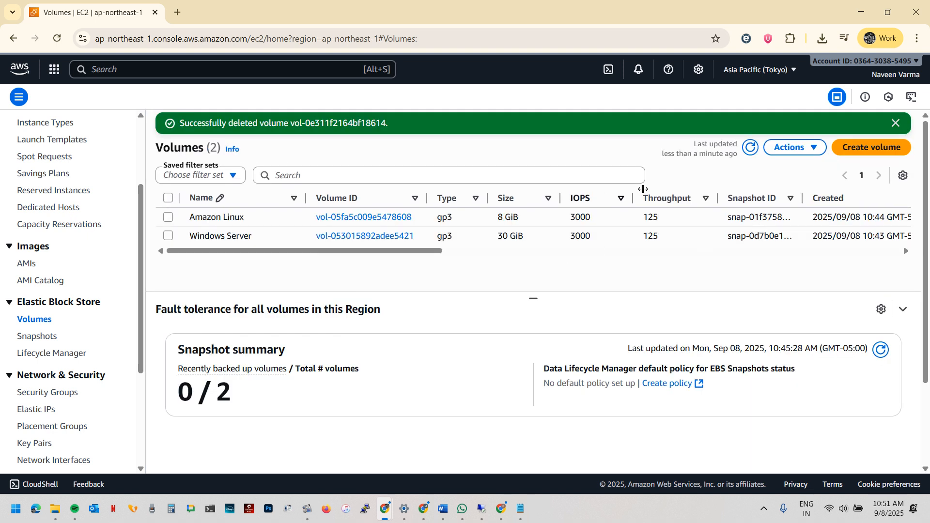
# Step: Start creating a new EBS volume in ap-northeast-1a, using snap-099e62dda45164f7e as its source snapshot
pyautogui.click(860, 147)
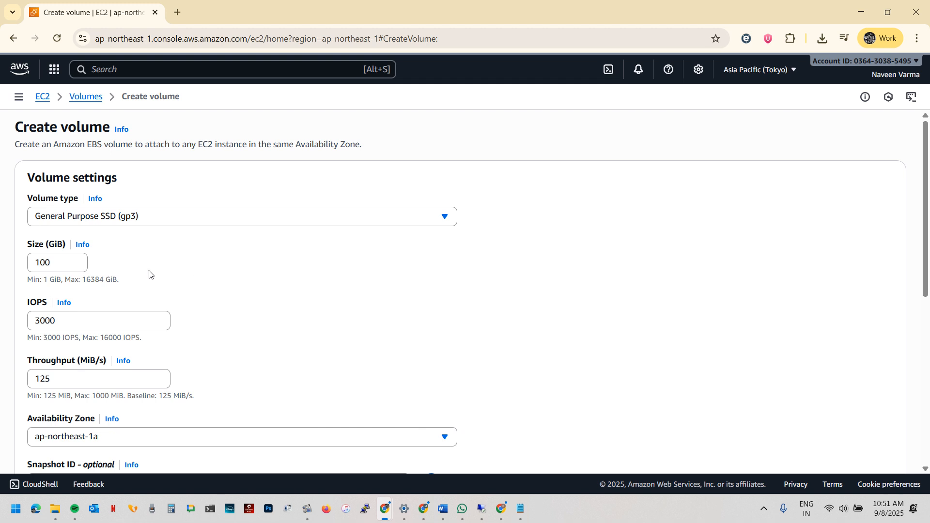
pyautogui.scroll(-1, 59, 259)
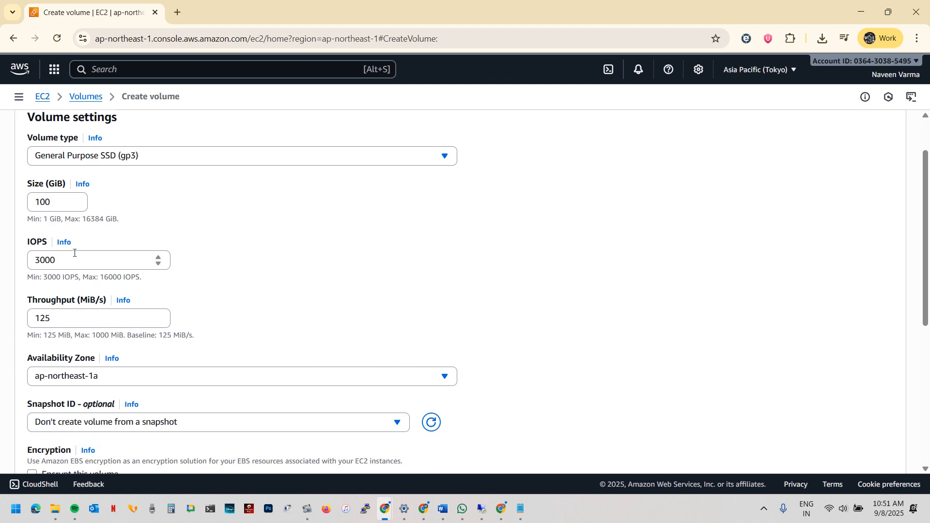
pyautogui.scroll(-1, 72, 272)
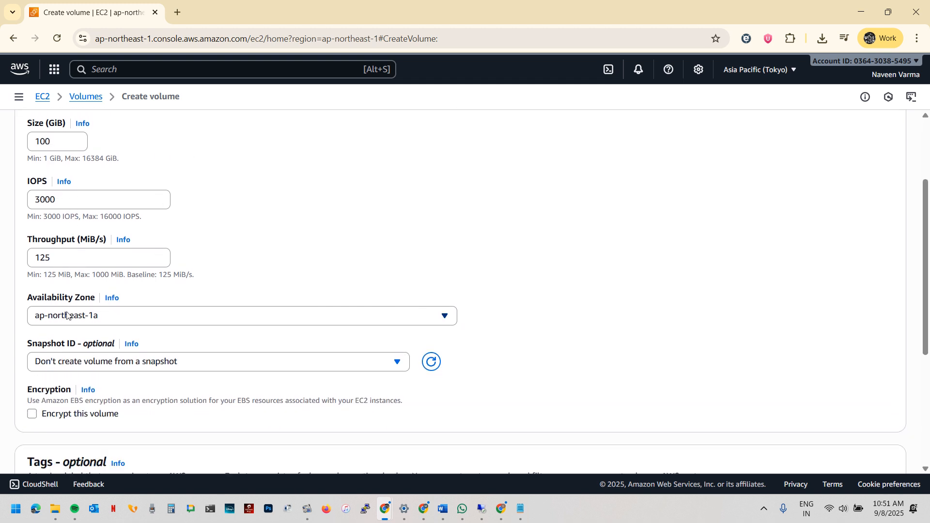
pyautogui.click(152, 315)
pyautogui.click(153, 316)
pyautogui.scroll(-1, 234, 364)
pyautogui.click(310, 302)
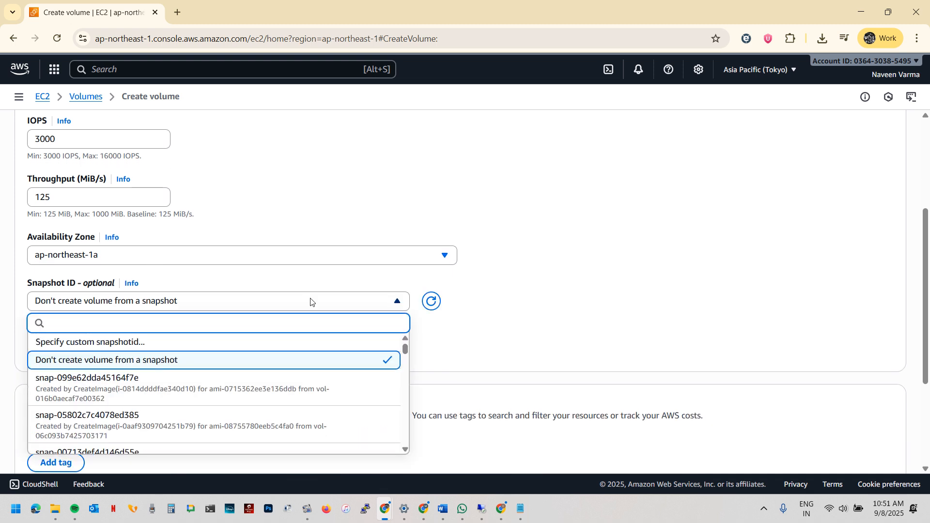
pyautogui.click(280, 385)
# Step: Set the new volume's initialization rate to 100 MiB/s and review its other settings
pyautogui.scroll(-1, 290, 342)
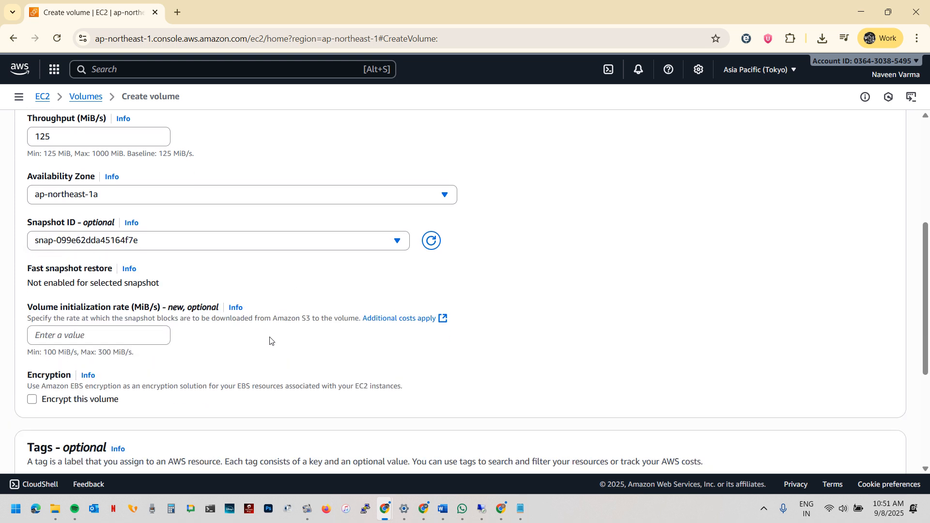
pyautogui.scroll(-1, 115, 341)
pyautogui.click(124, 271)
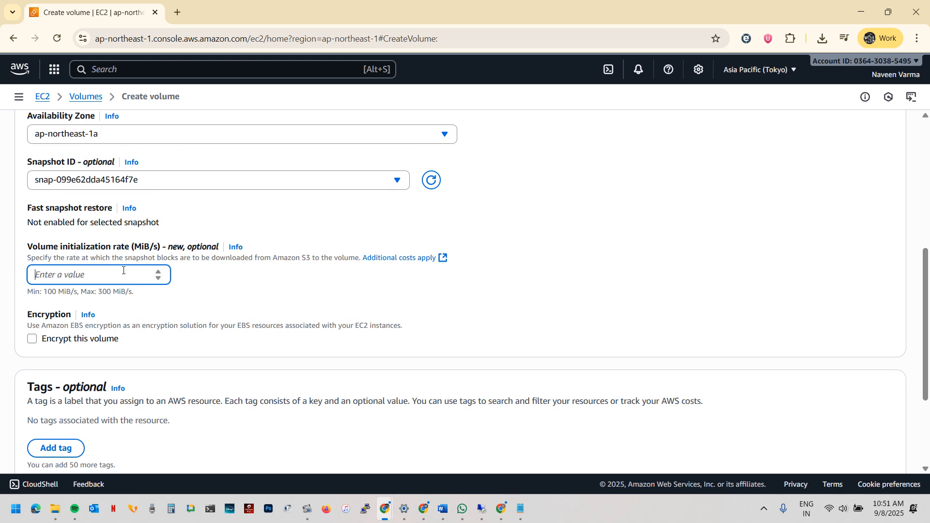
pyautogui.write('100')
pyautogui.scroll(4, 194, 280)
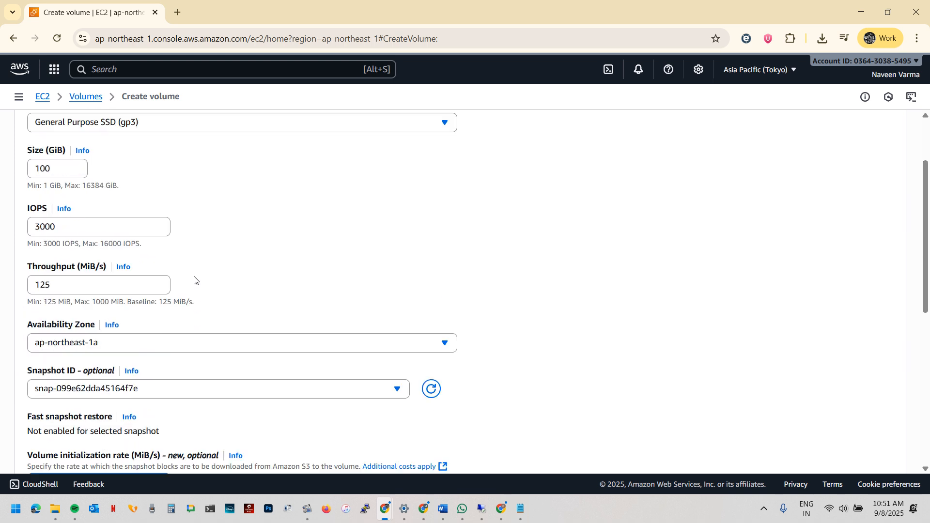
pyautogui.scroll(-5, 194, 280)
pyautogui.scroll(-2, 93, 314)
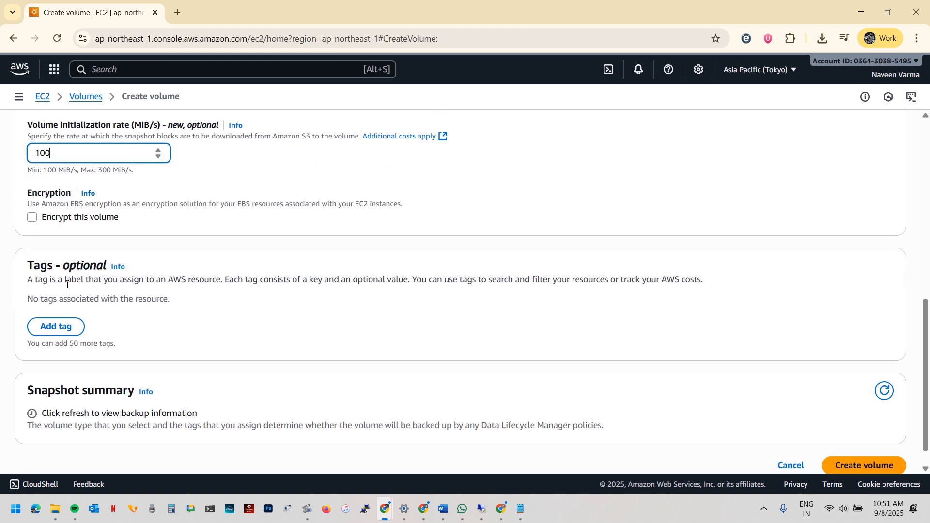
# Step: Add a tag with key Name and value EBS-DRIVE, create the volume, and refresh the volume list
pyautogui.click(56, 303)
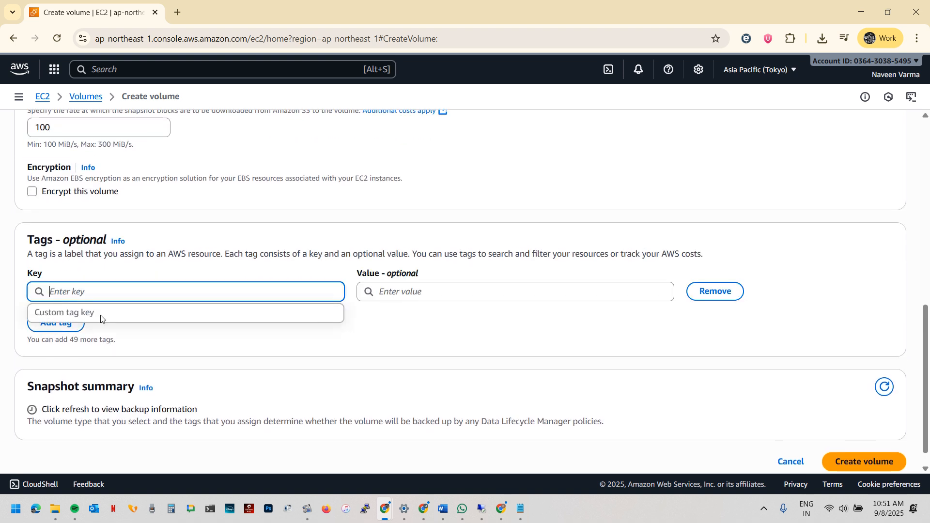
pyautogui.write('Name')
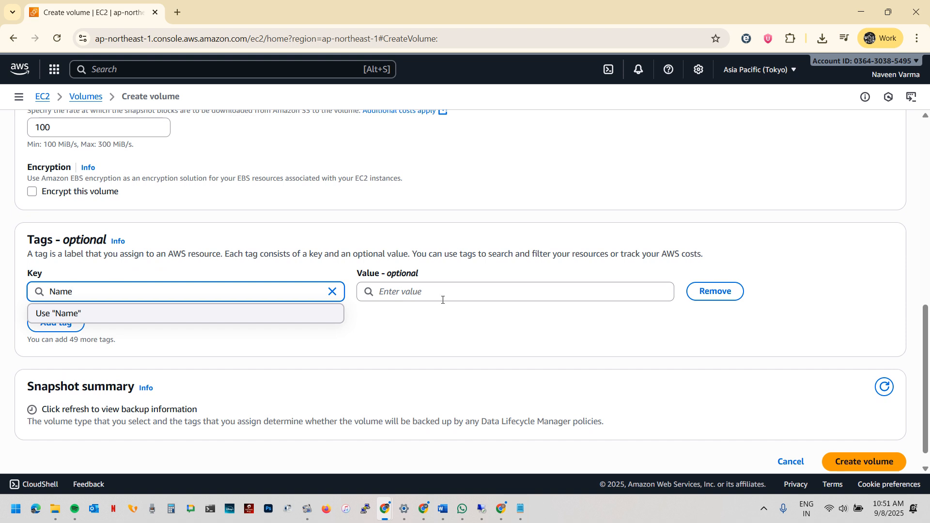
pyautogui.click(446, 299)
pyautogui.write('E')
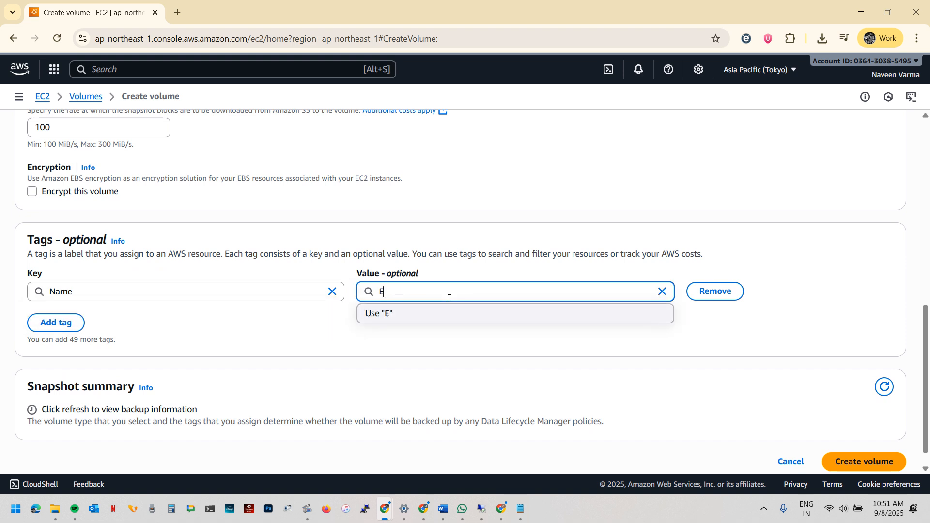
pyautogui.write('BS-DRIVE')
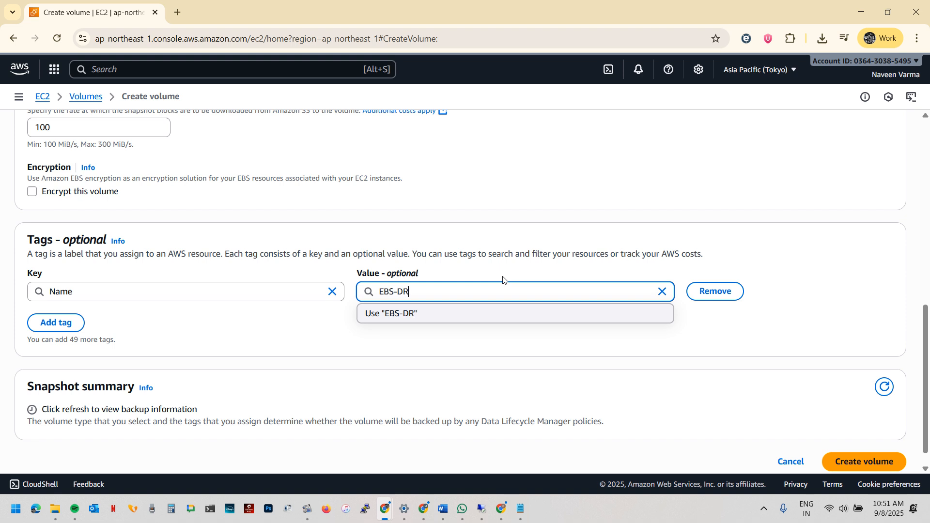
pyautogui.click(856, 462)
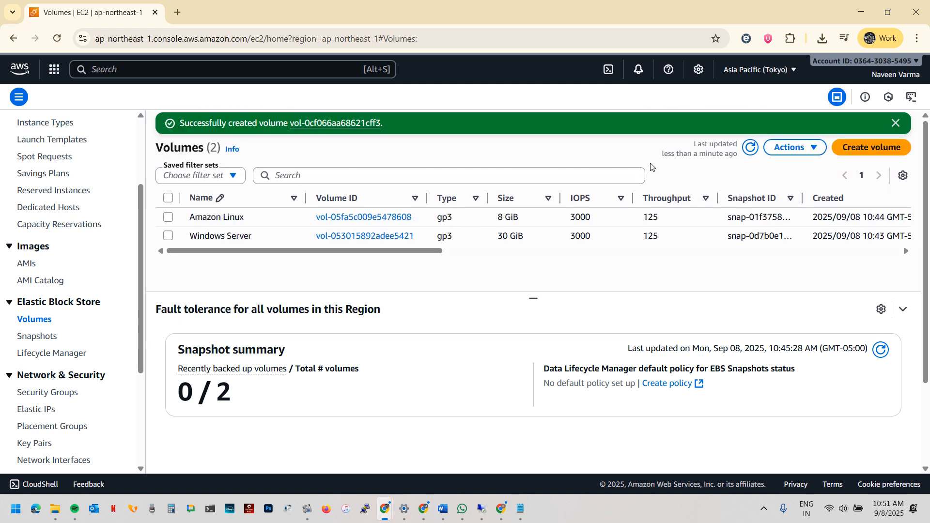
pyautogui.click(750, 148)
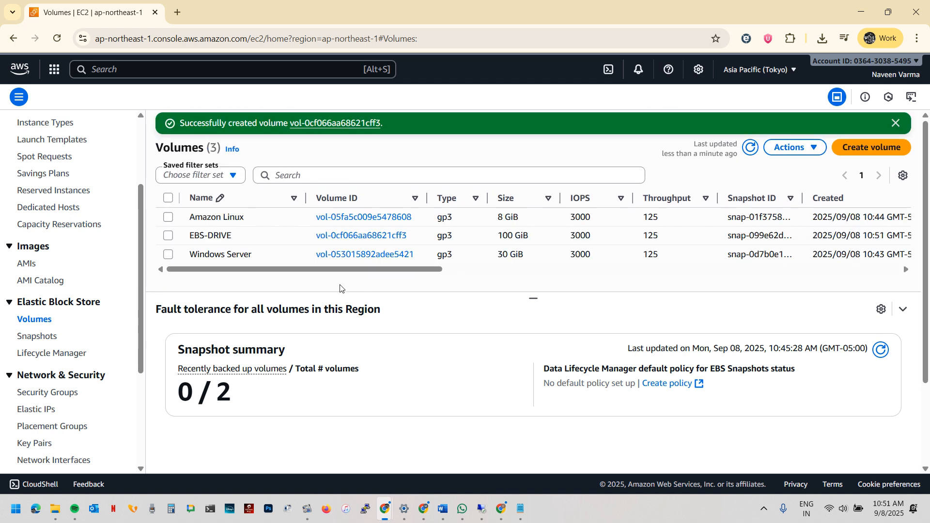
# Step: Attach the EBS-DRIVE volume to the running Windows server instance with device name xvdb
pyautogui.click(179, 241)
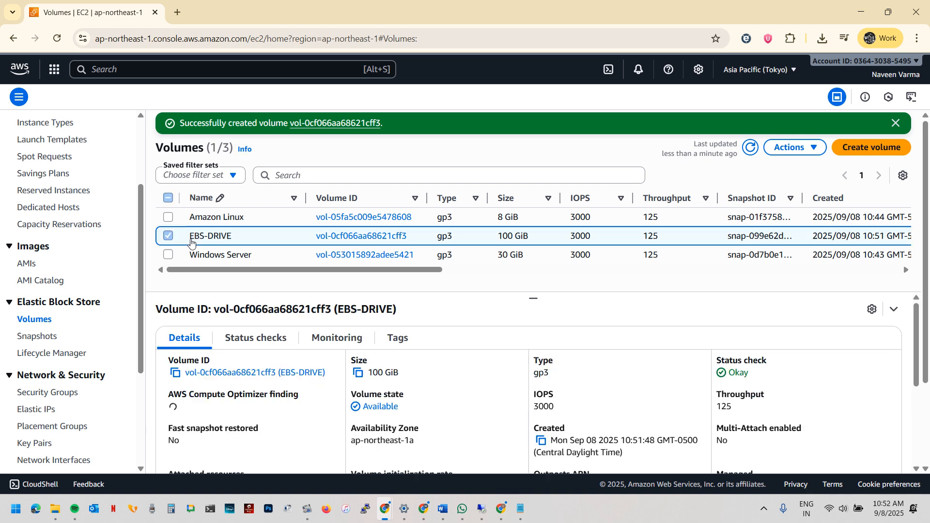
pyautogui.click(795, 147)
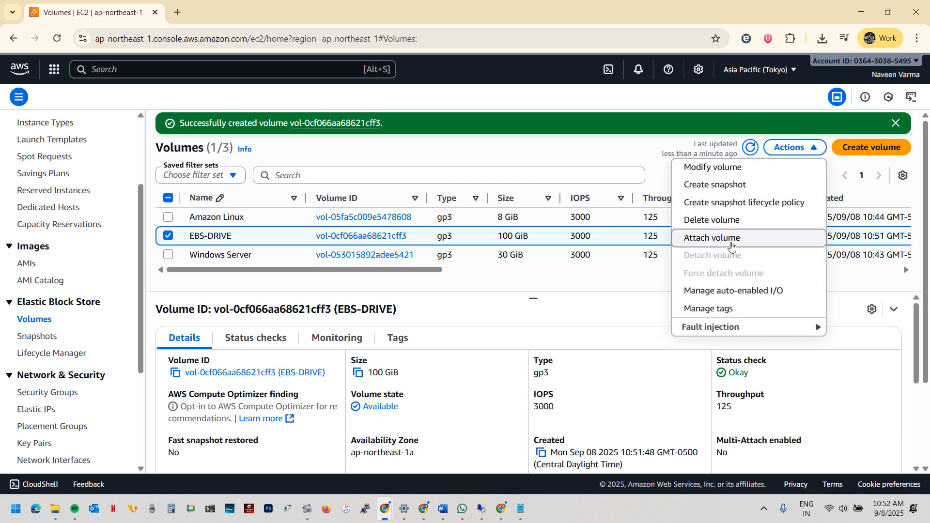
pyautogui.click(731, 247)
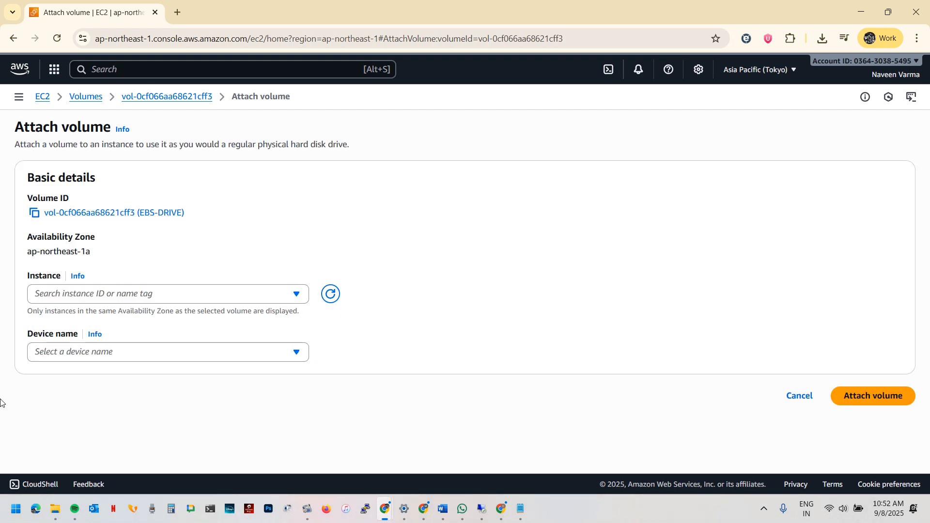
pyautogui.click(276, 296)
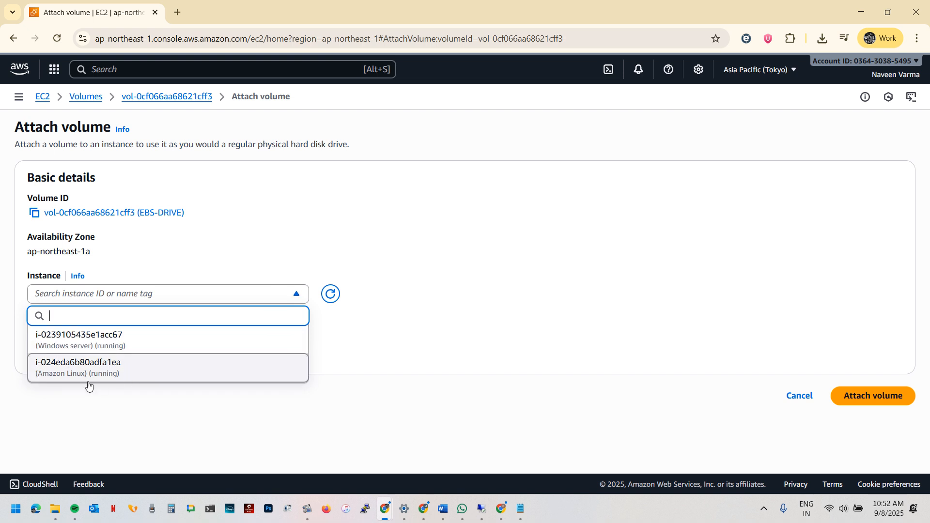
pyautogui.click(100, 348)
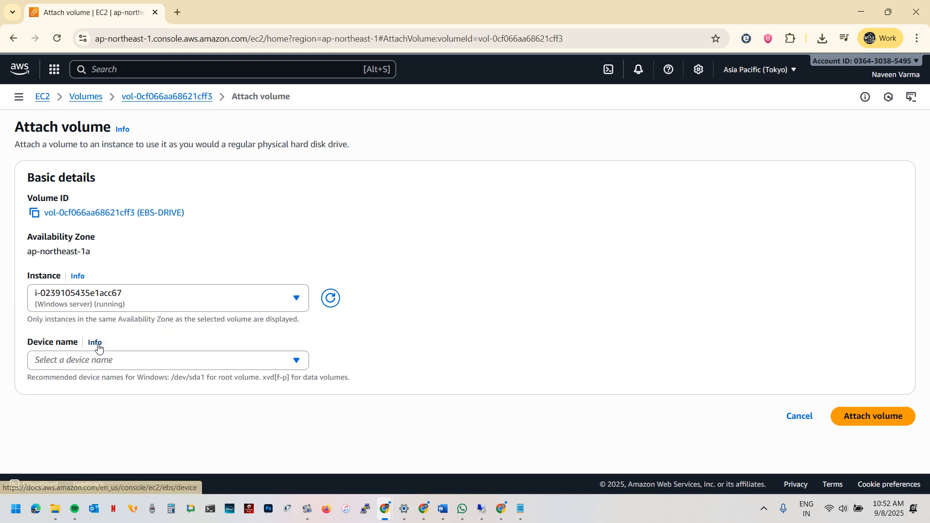
pyautogui.click(128, 365)
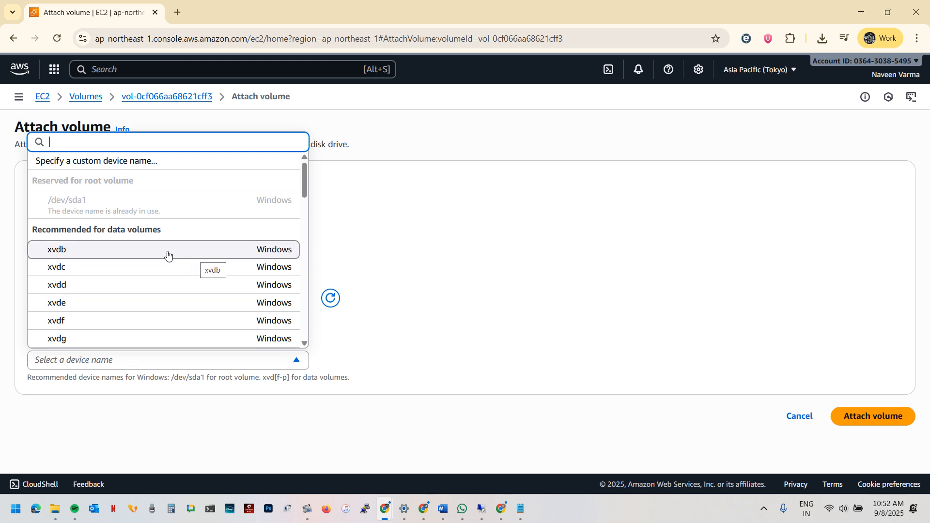
pyautogui.scroll(-3, 170, 259)
pyautogui.scroll(3, 165, 254)
pyautogui.click(167, 254)
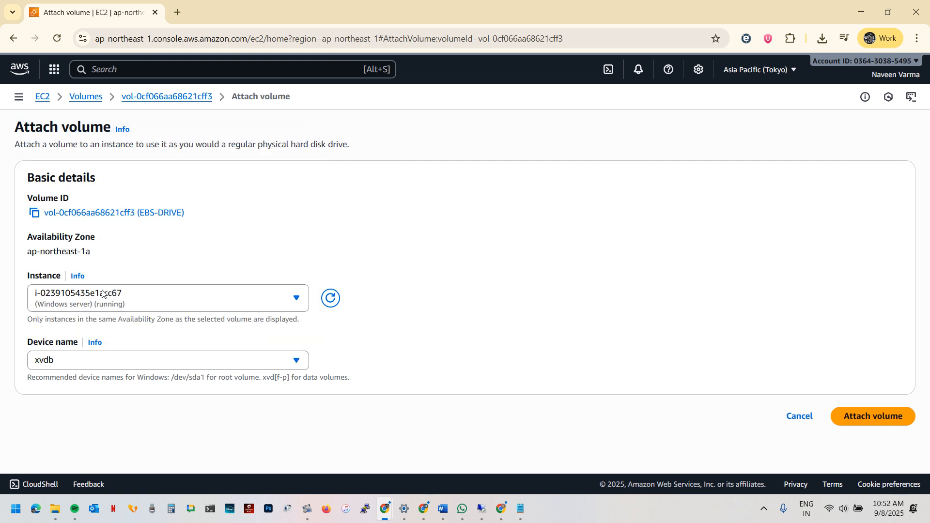
pyautogui.click(881, 418)
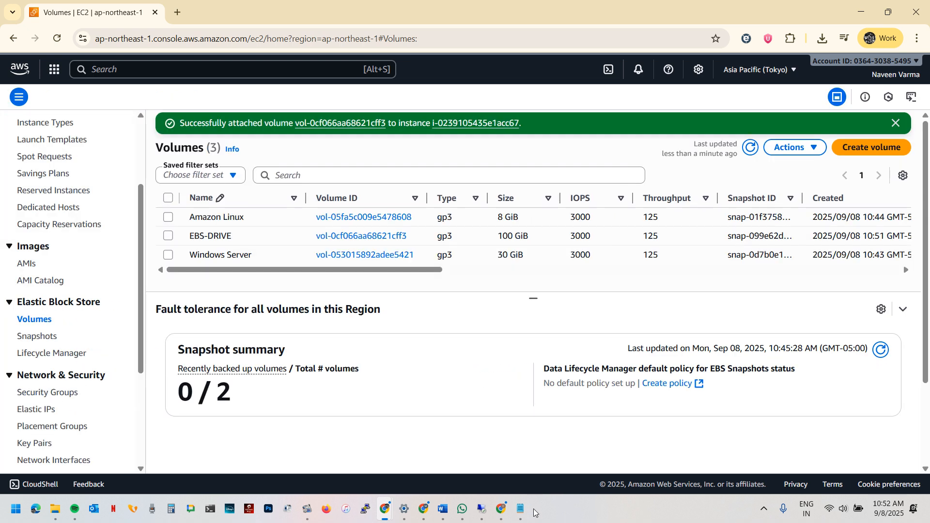
# Step: Switch to the Windows server's remote session, examine the attached disks in maximized Disk Management, and return to the EC2 console
pyautogui.click(479, 512)
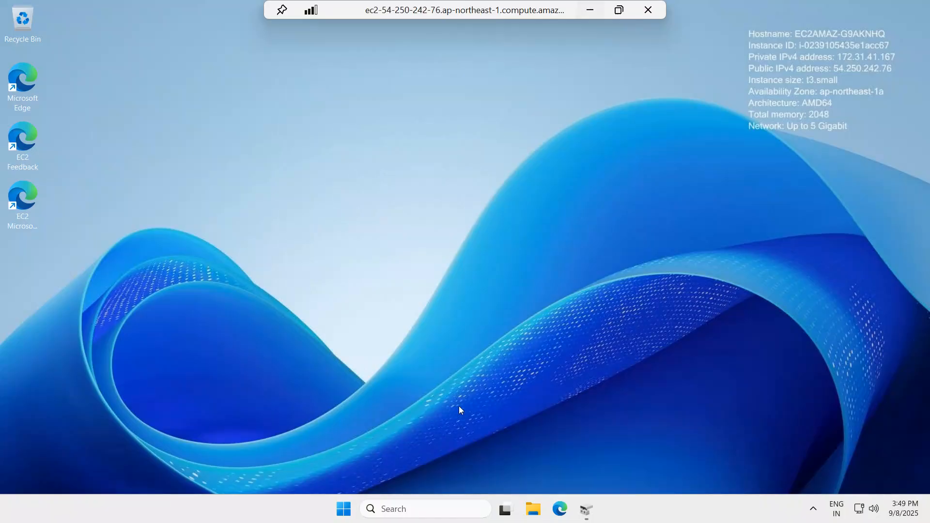
pyautogui.click(588, 513)
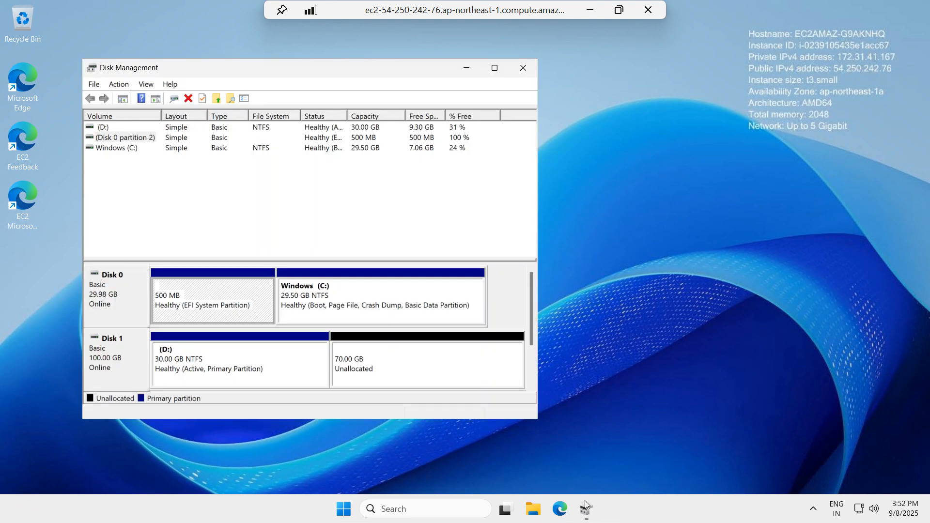
pyautogui.click(495, 69)
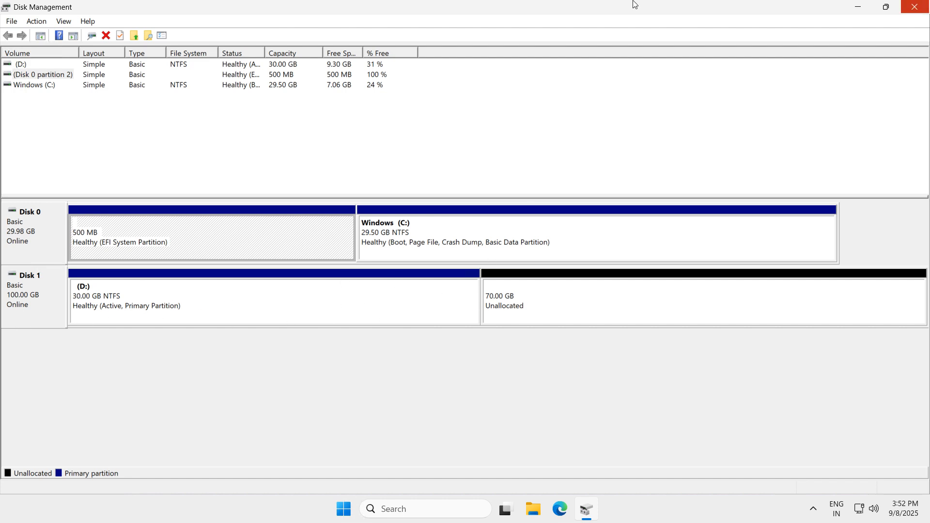
pyautogui.click(588, 10)
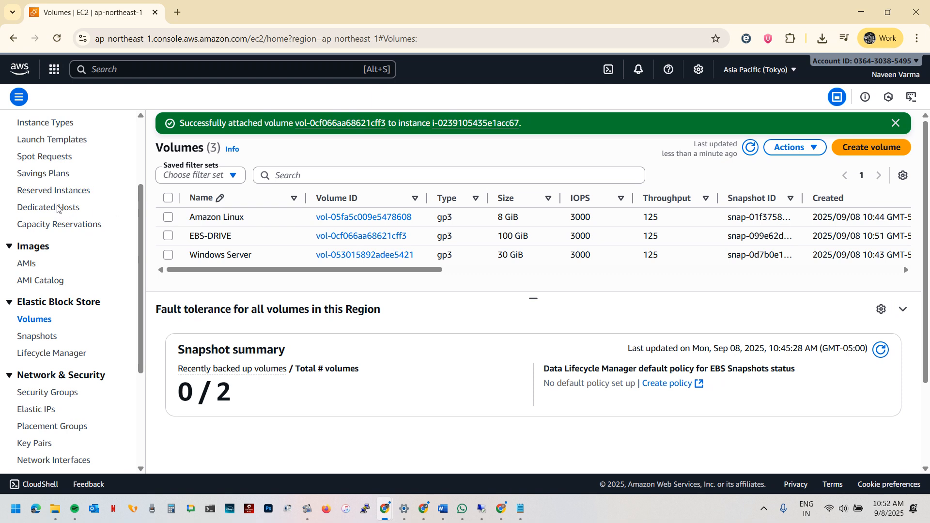
pyautogui.scroll(3, 47, 245)
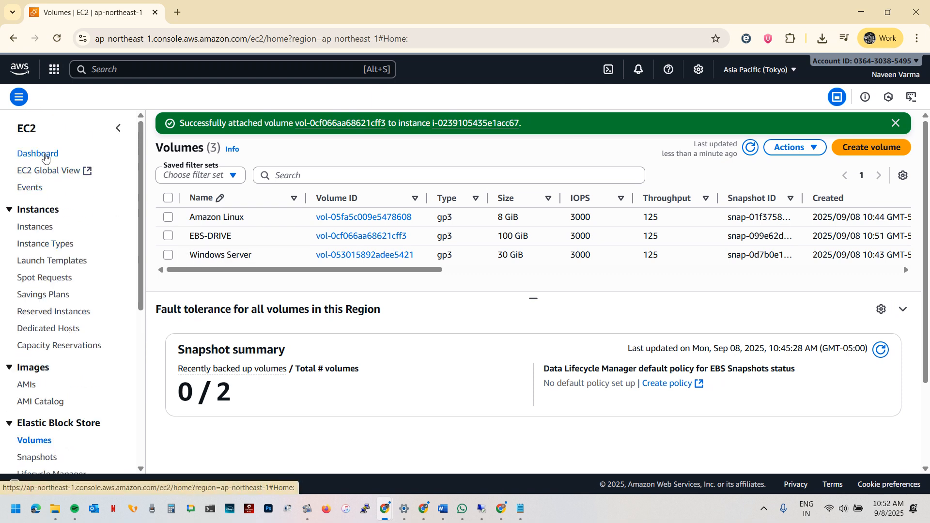
# Step: Connect to the Amazon Linux instance through EC2 Instance Connect using its public IP and the ec2-user username
pyautogui.click(46, 157)
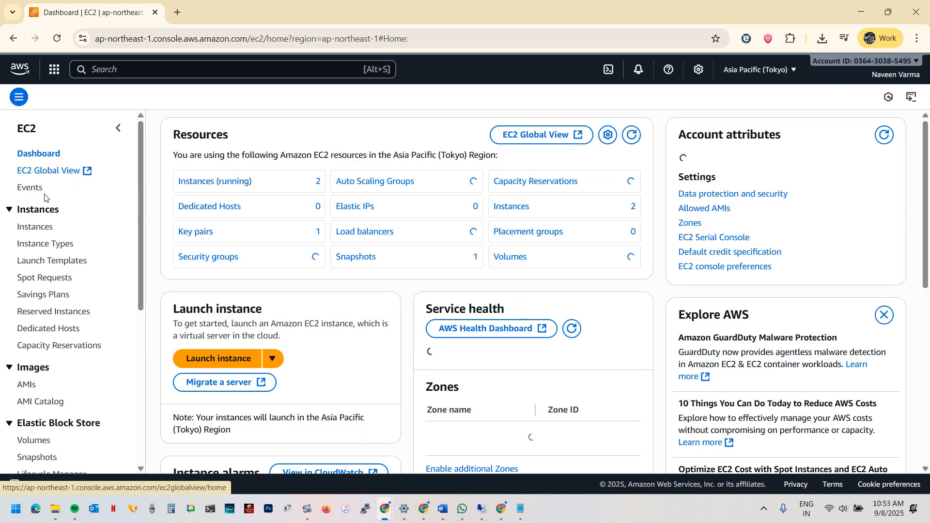
pyautogui.click(36, 227)
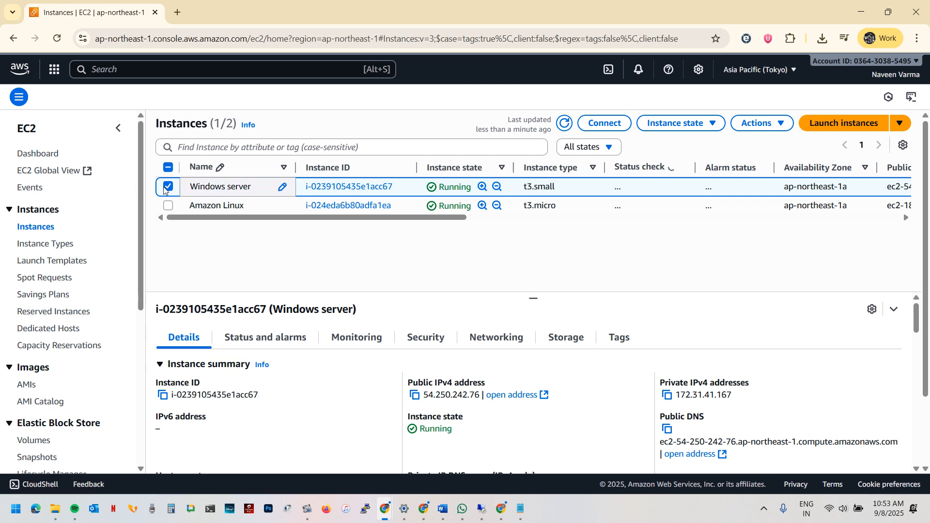
pyautogui.click(168, 187)
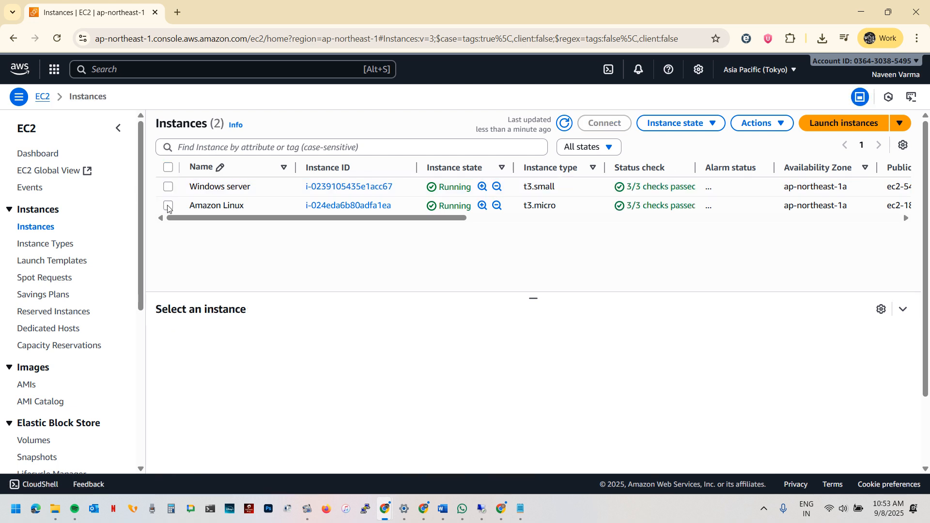
pyautogui.click(168, 207)
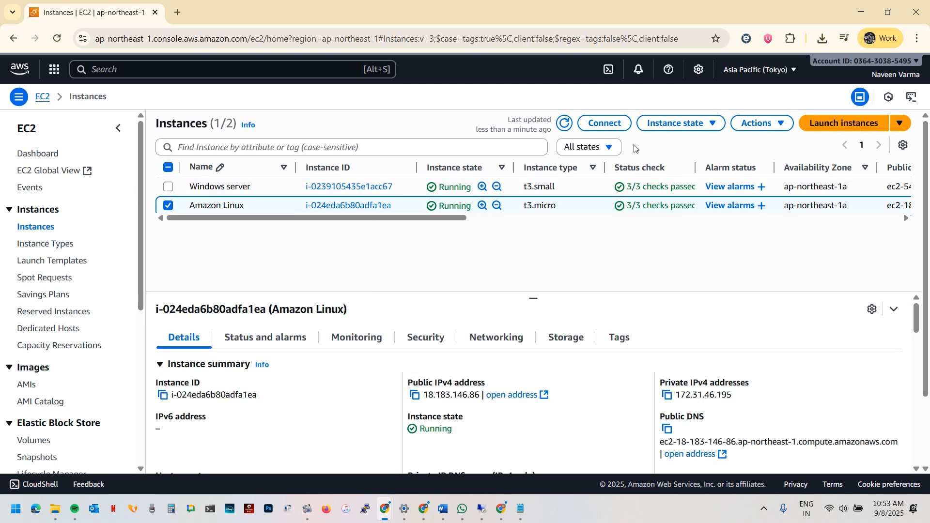
pyautogui.click(605, 123)
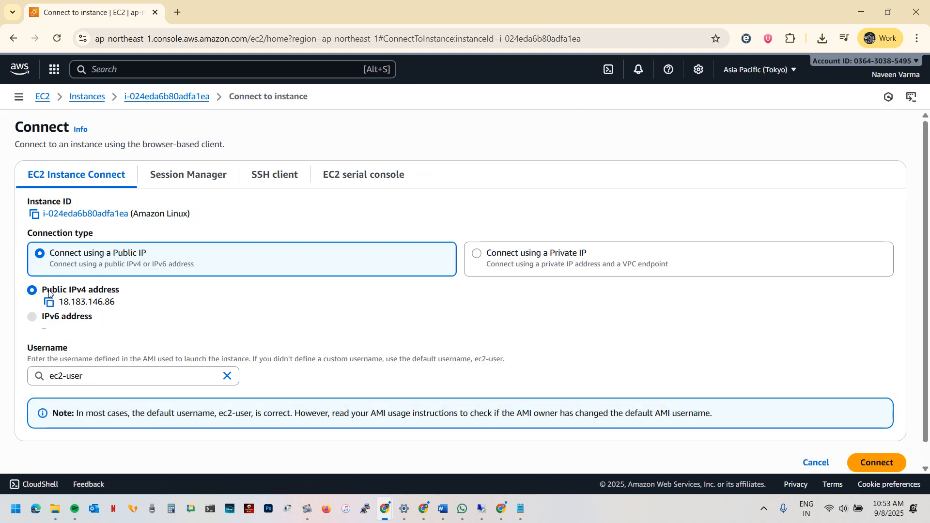
pyautogui.click(881, 466)
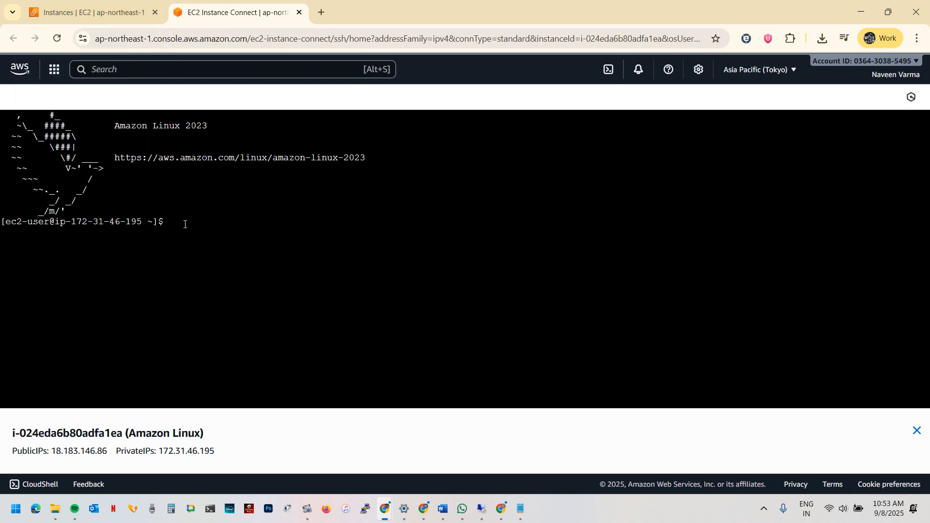
# Step: Check the Linux server's host and system details by running hostname and hostnamectl
pyautogui.write('hostname')
pyautogui.press('Return')
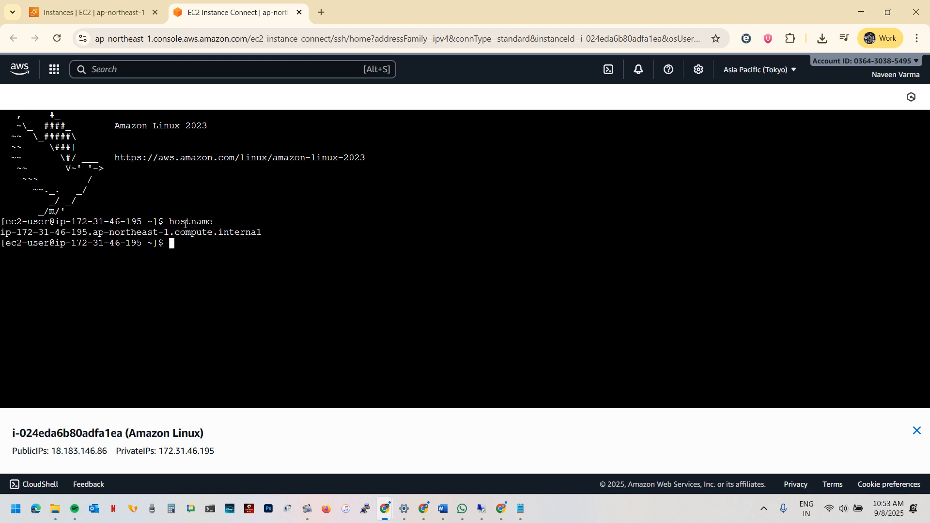
pyautogui.write('hos')
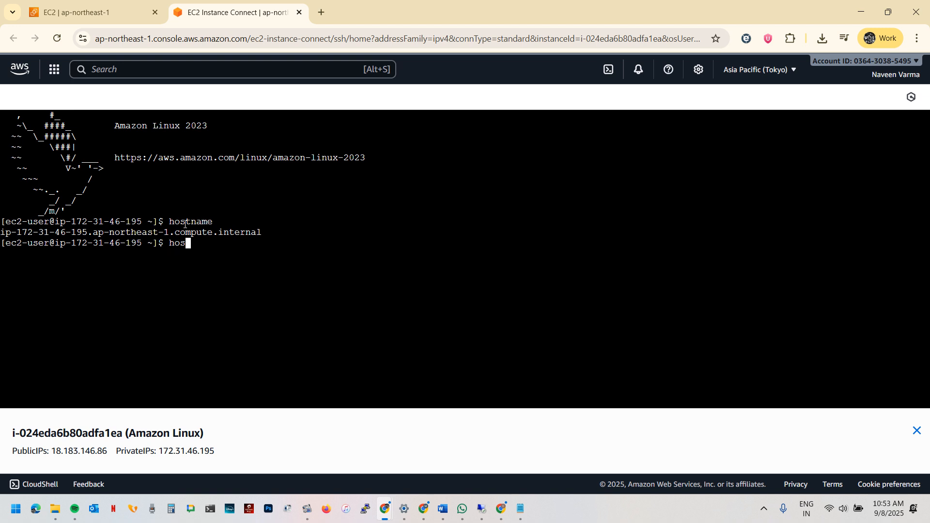
pyautogui.write('tnamectl')
pyautogui.press('Return')
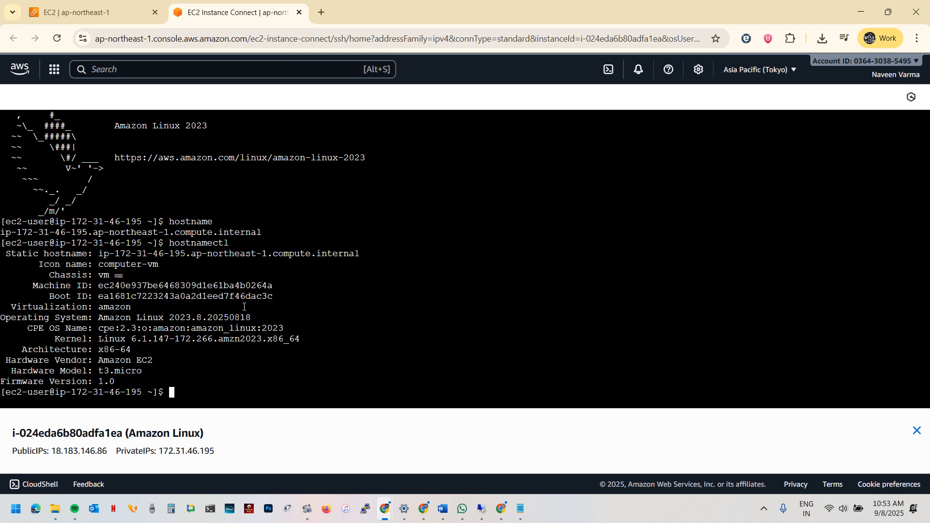
# Step: List the Linux server's block devices with lsblk and examine the size of the root disk
pyautogui.write('lsblk')
pyautogui.press('Return')
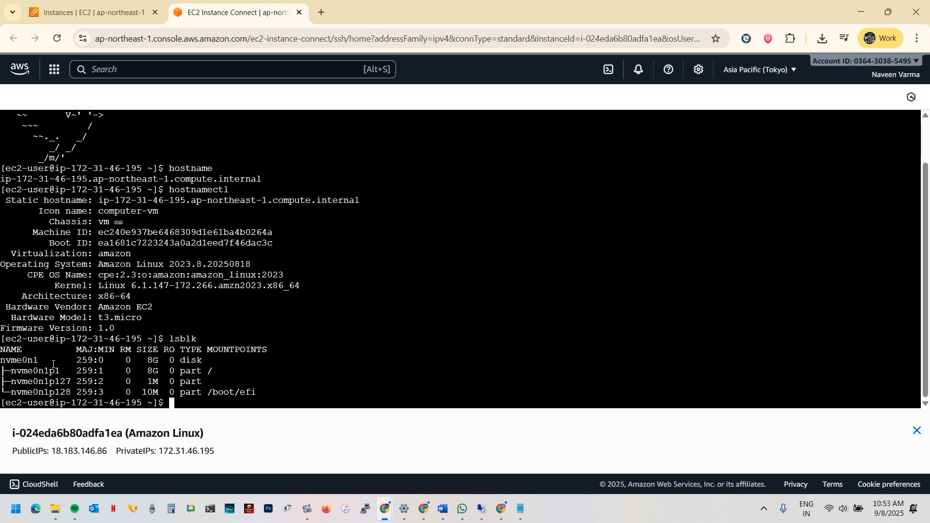
pyautogui.moveTo(167, 362)
pyautogui.mouseDown()
pyautogui.moveTo(184, 367)
pyautogui.moveTo(149, 360)
pyautogui.moveTo(177, 357)
pyautogui.mouseUp()
# Step: Return to the EC2 console and open the list of EBS volumes
pyautogui.click(104, 3)
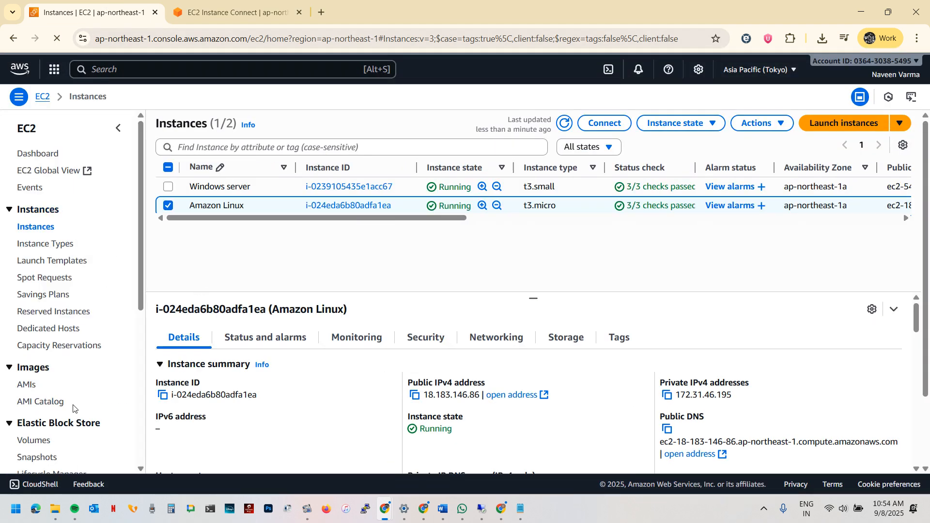
pyautogui.scroll(-3, 37, 439)
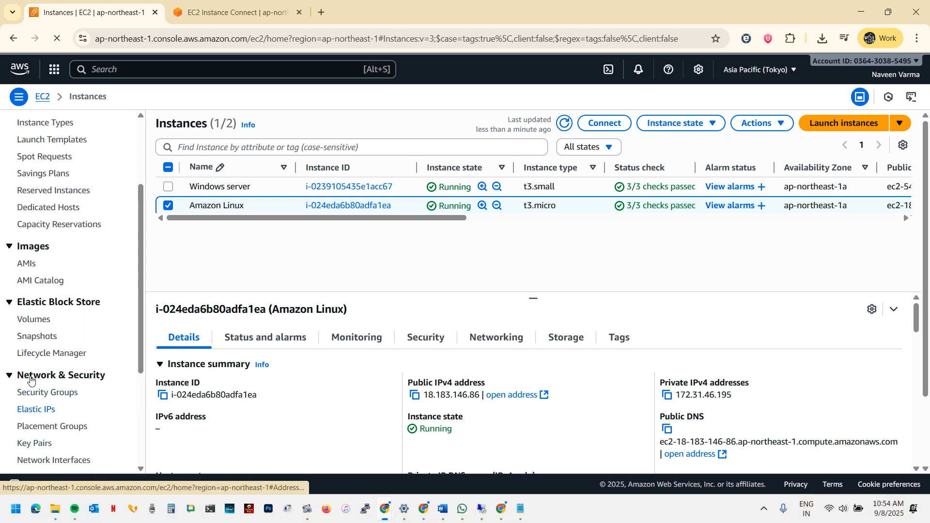
pyautogui.click(35, 319)
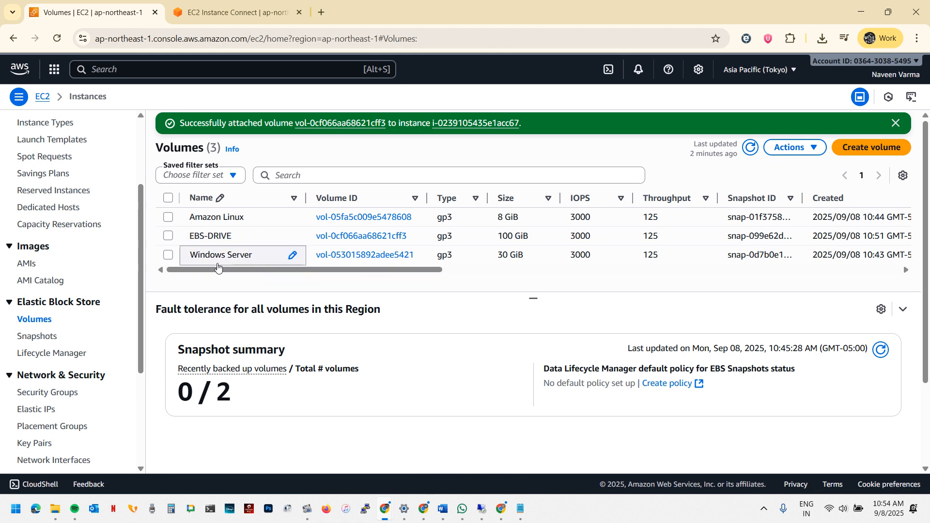
pyautogui.click(170, 237)
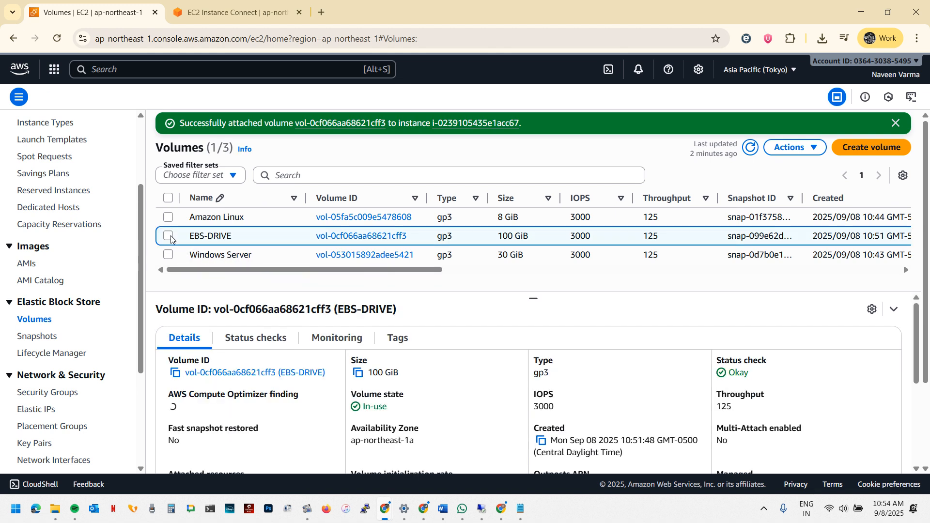
pyautogui.click(795, 148)
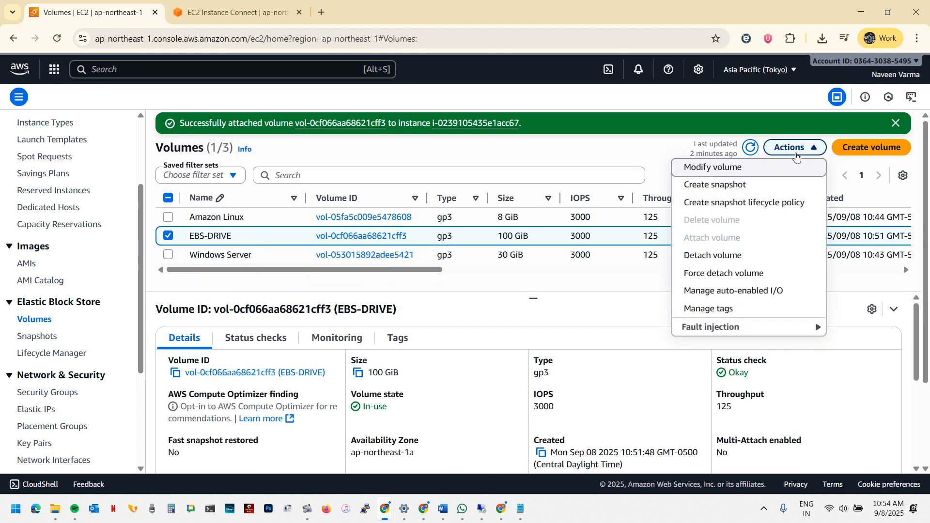
pyautogui.click(795, 147)
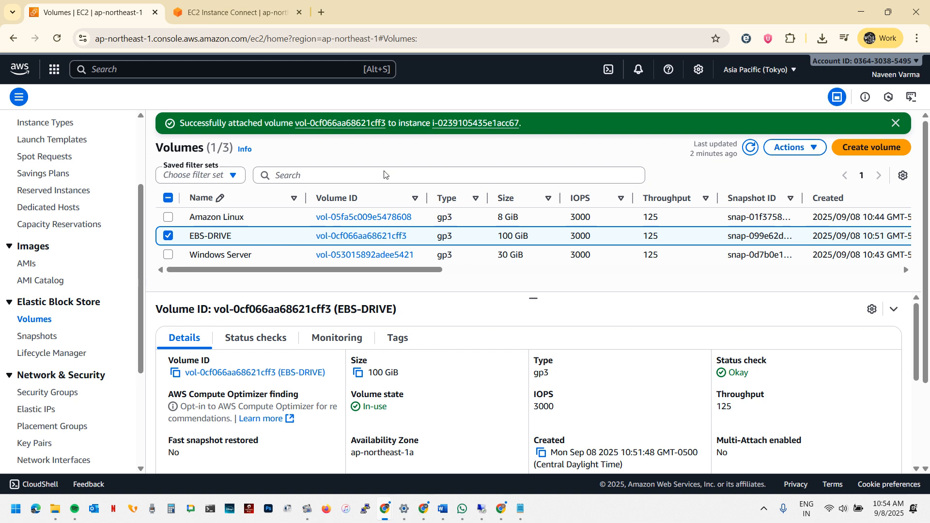
pyautogui.click(169, 236)
# Step: Start creating a new EBS volume and review its default size, IOPS, throughput, Availability Zone and snapshot settings
pyautogui.click(871, 147)
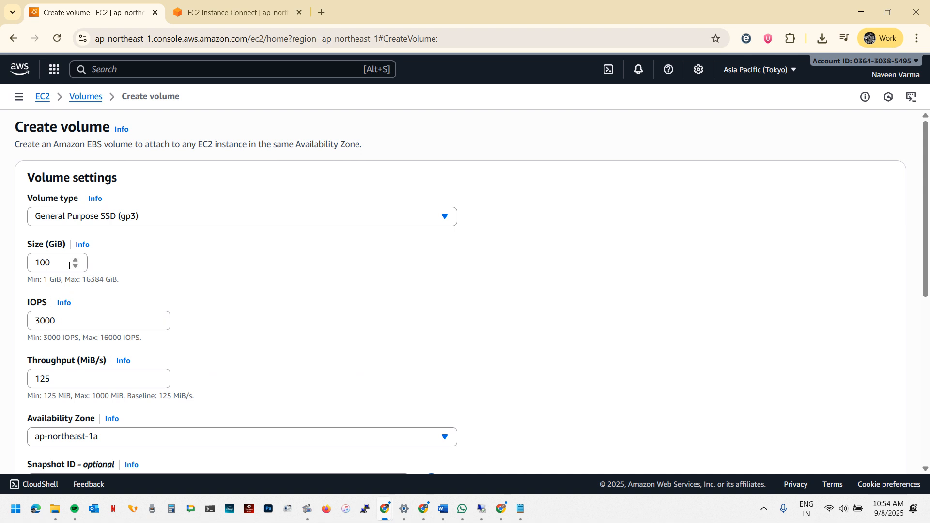
pyautogui.scroll(-2, 67, 264)
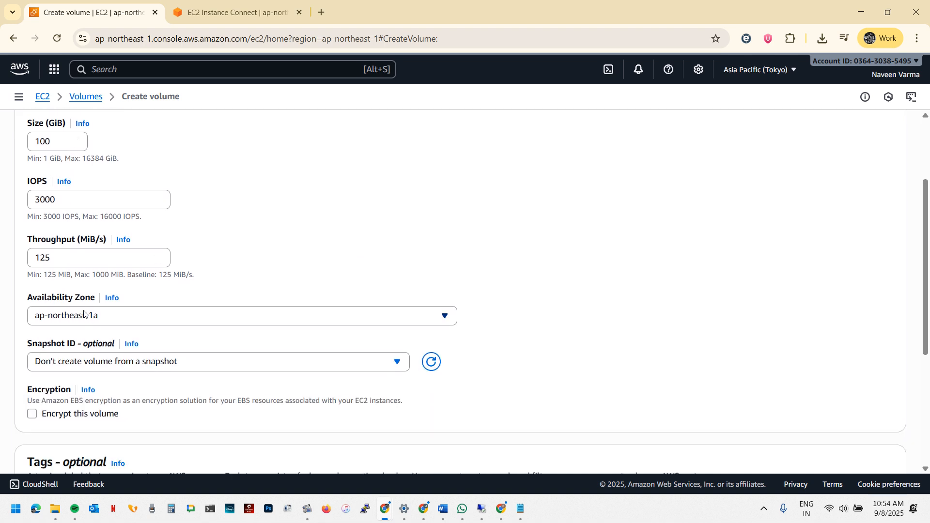
pyautogui.scroll(-3, 90, 325)
pyautogui.scroll(2, 83, 287)
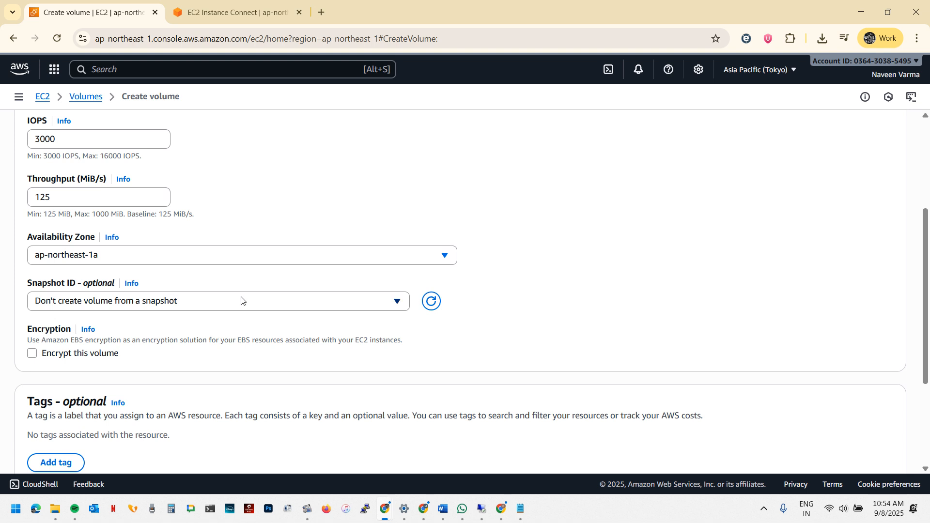
pyautogui.click(394, 307)
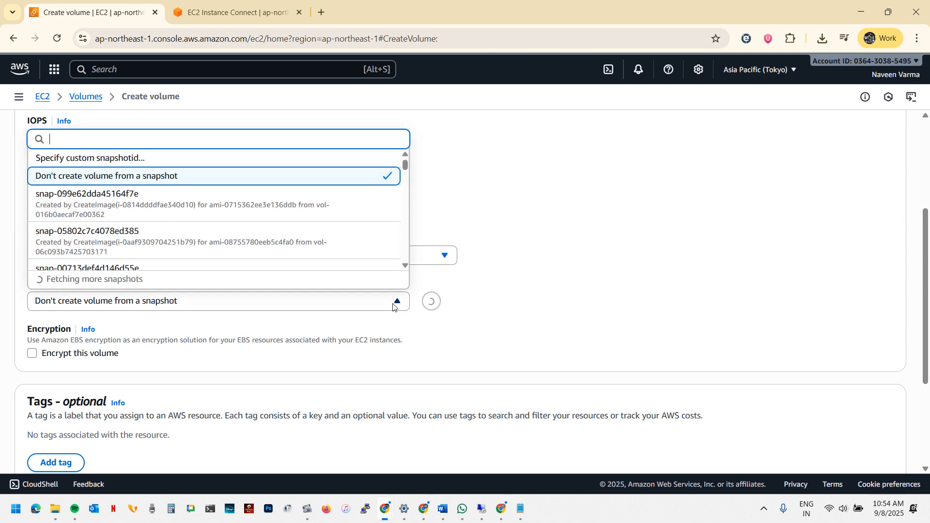
pyautogui.click(252, 159)
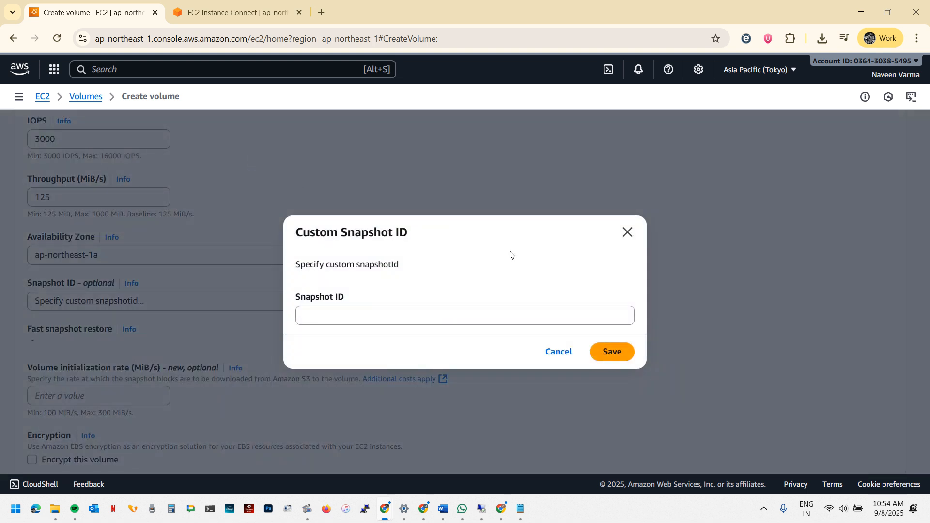
pyautogui.click(626, 234)
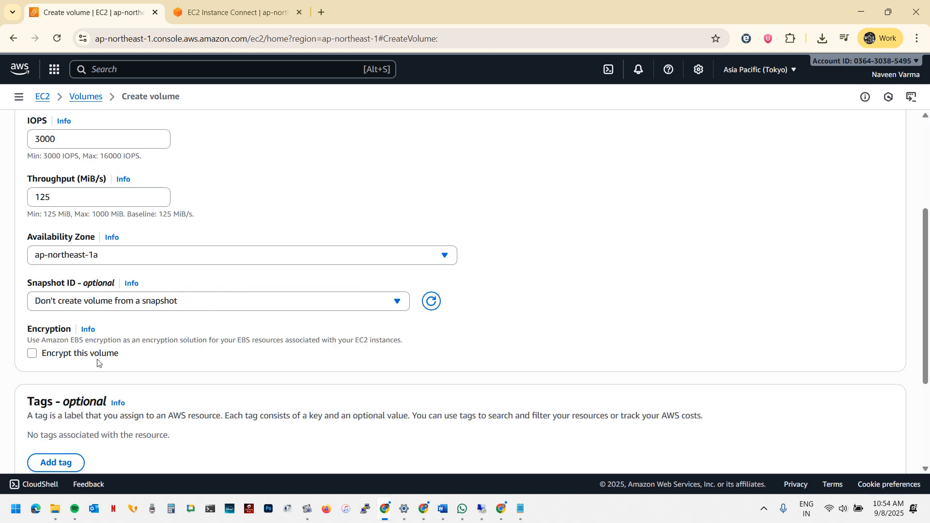
# Step: Add a tag with key Name and value EBS LINUX, and create the volume without a snapshot
pyautogui.scroll(-3, 112, 356)
pyautogui.click(55, 300)
pyautogui.write('Name')
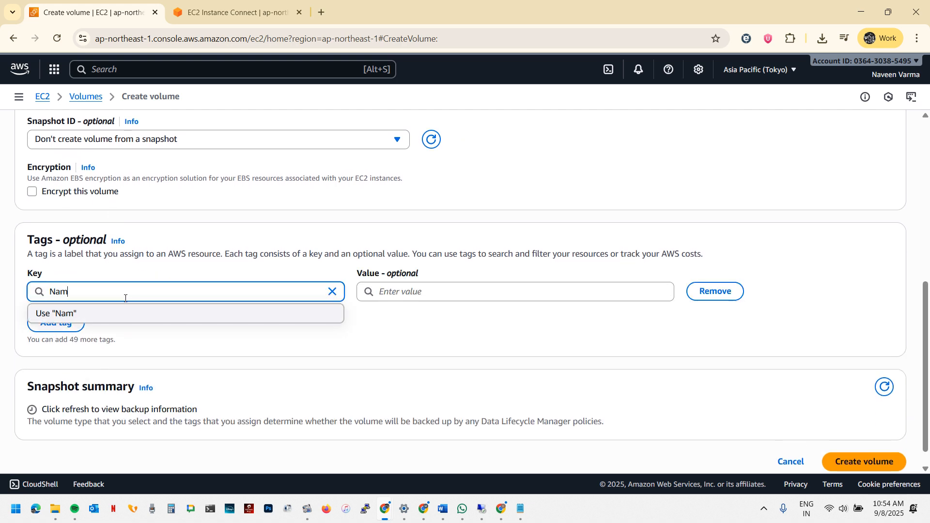
pyautogui.click(432, 291)
pyautogui.write('EBS LINUX')
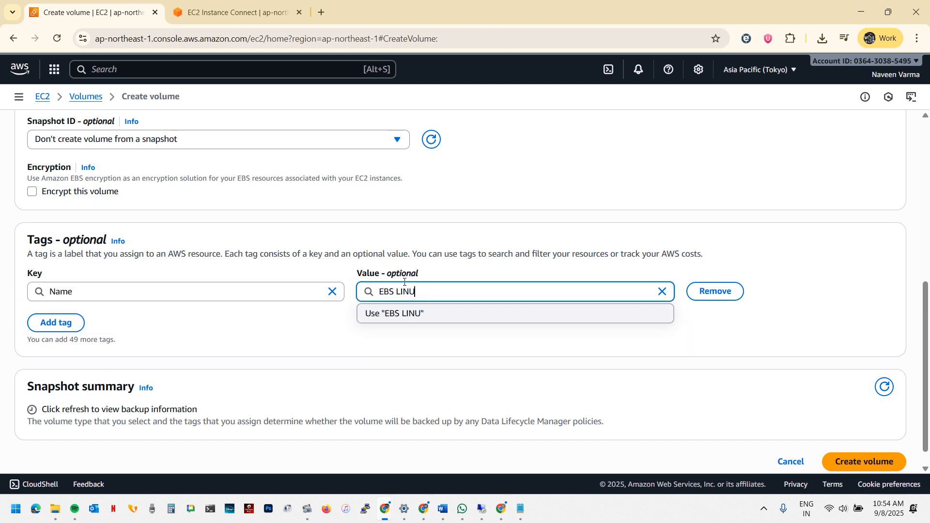
pyautogui.click(842, 460)
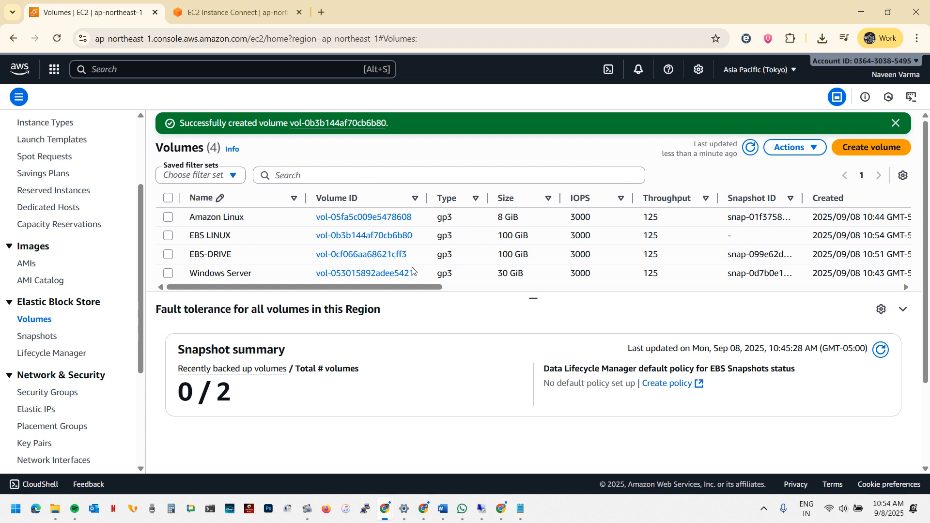
# Step: Attach the EBS LINUX volume to the running Amazon Linux instance with device name /dev/sdb
pyautogui.scroll(-2, 205, 236)
pyautogui.scroll(2, 205, 237)
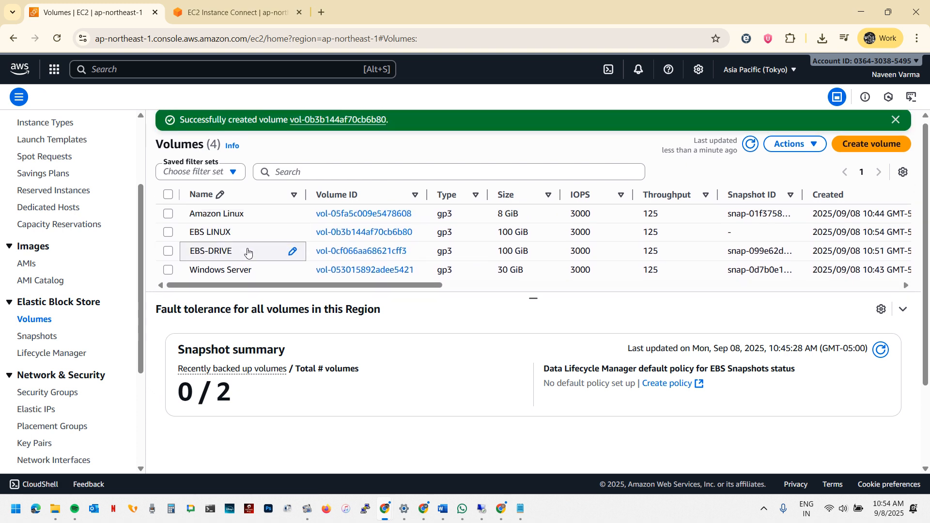
pyautogui.click(168, 233)
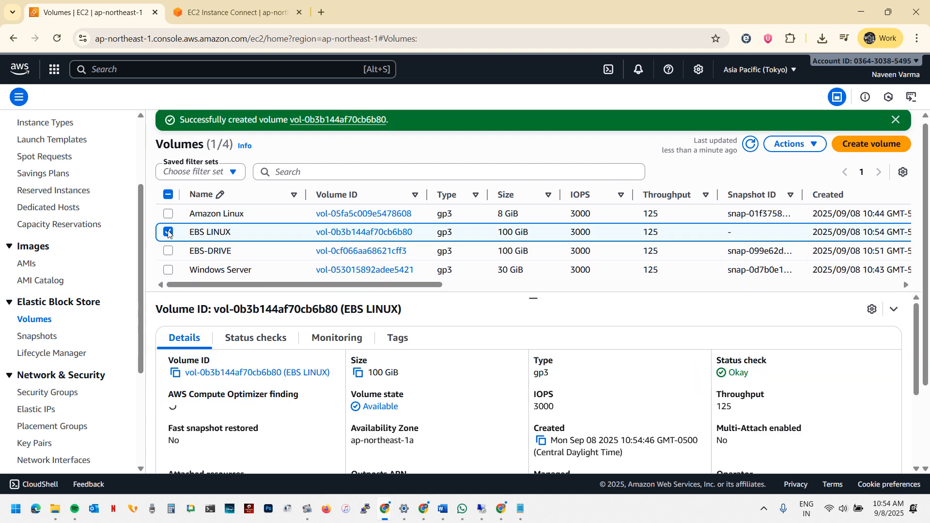
pyautogui.click(804, 145)
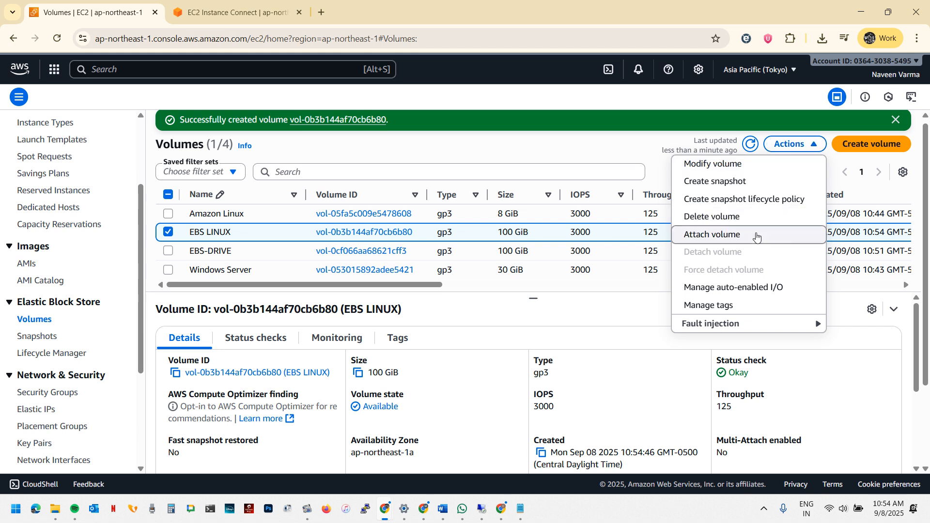
pyautogui.click(756, 237)
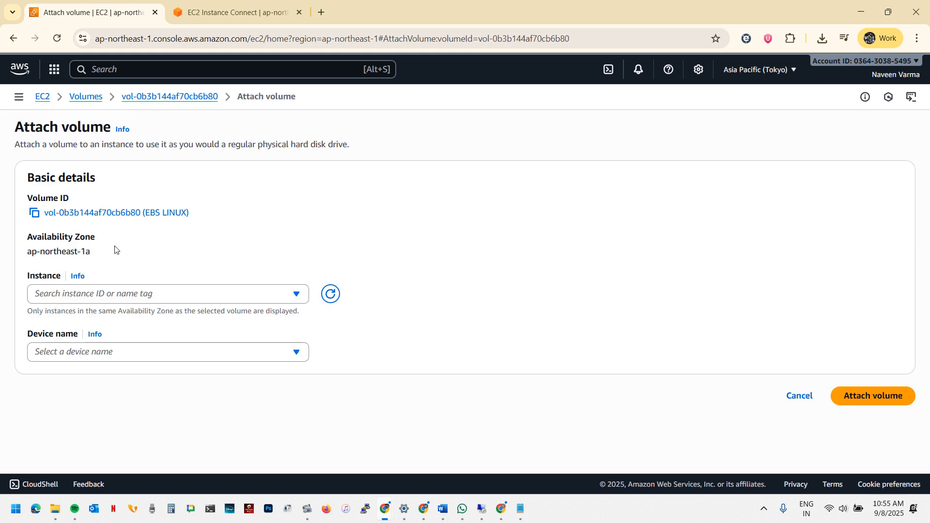
pyautogui.click(172, 297)
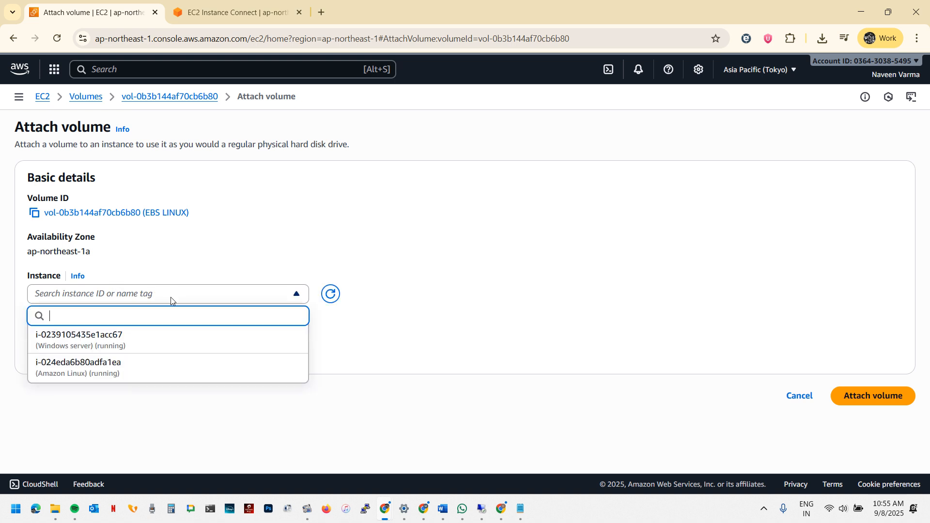
pyautogui.click(142, 369)
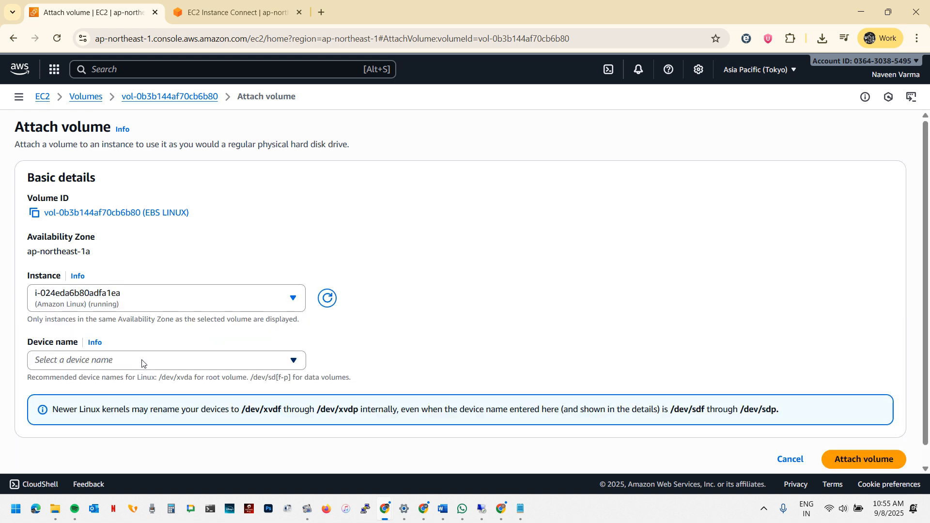
pyautogui.click(142, 364)
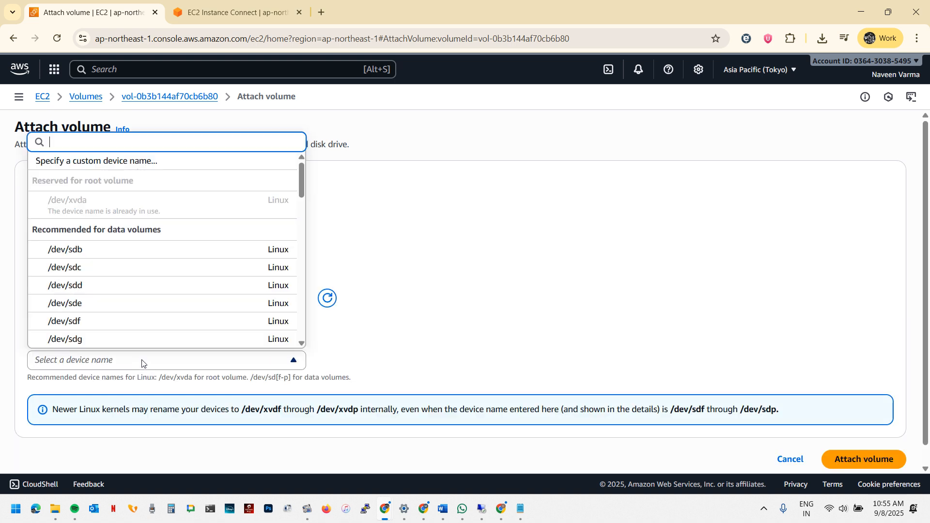
pyautogui.click(130, 254)
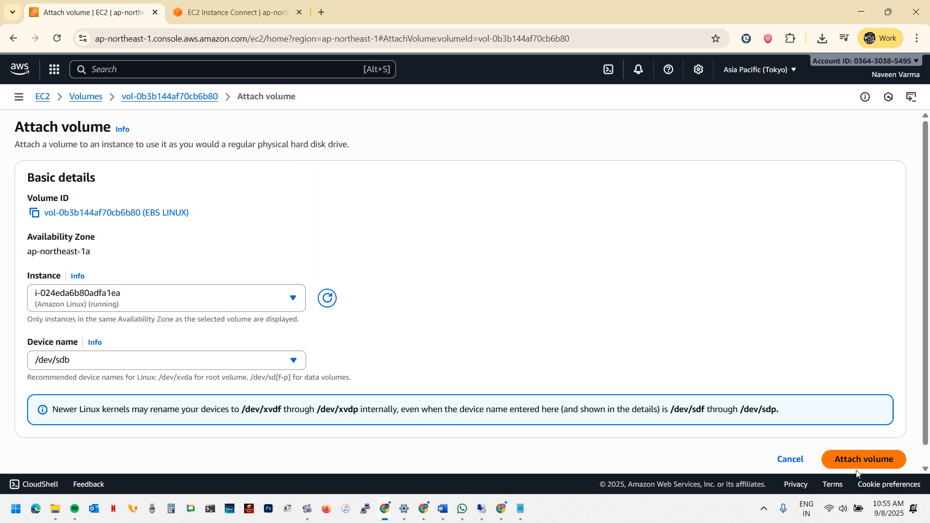
pyautogui.click(874, 462)
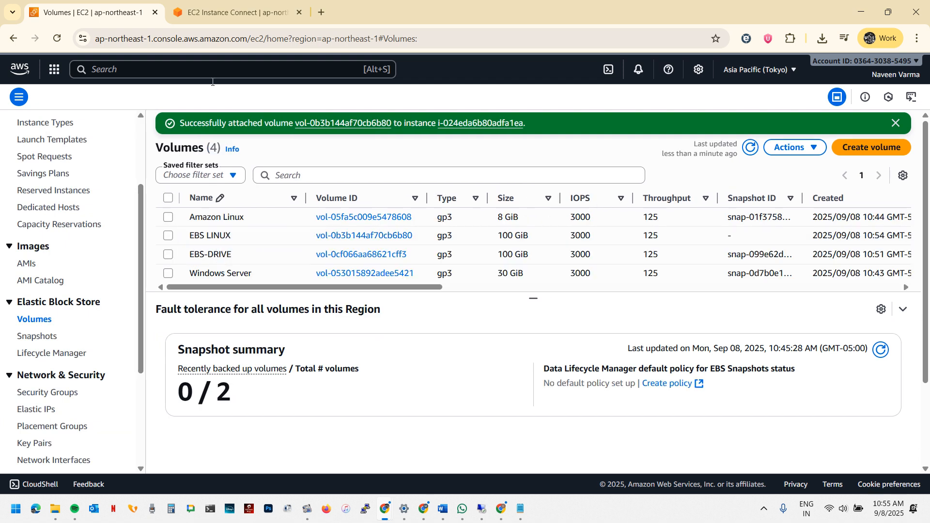
# Step: Run lsblk again in the Linux session, compare the sizes of the root and attached disks, and return to the volume list
pyautogui.click(203, 2)
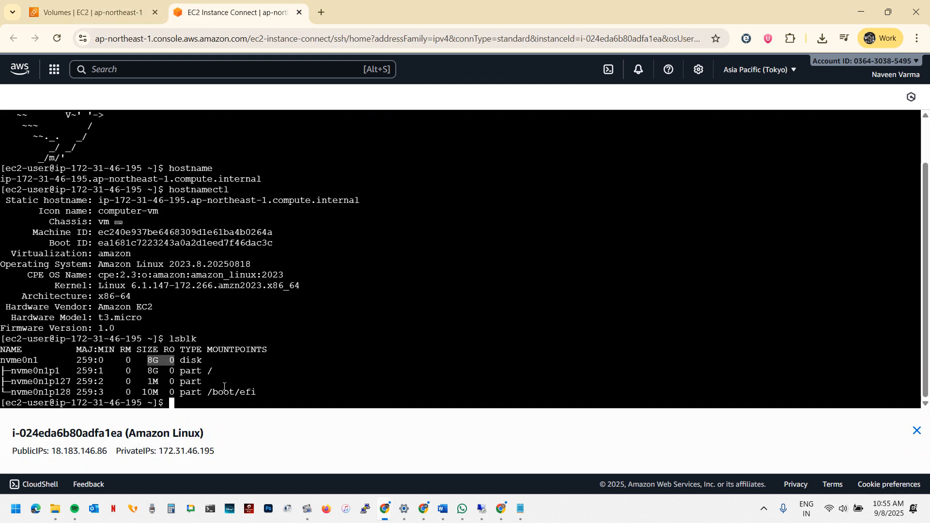
pyautogui.write('lsblk')
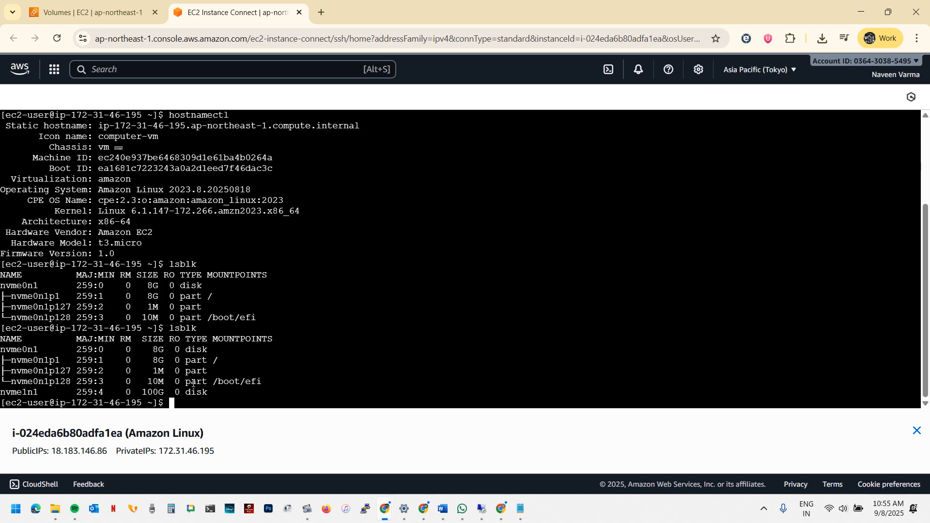
pyautogui.moveTo(144, 393); pyautogui.dragTo(169, 393)
pyautogui.moveTo(148, 349); pyautogui.dragTo(170, 349)
pyautogui.moveTo(142, 392); pyautogui.dragTo(164, 392)
pyautogui.moveTo(143, 350); pyautogui.dragTo(158, 350)
pyautogui.moveTo(144, 382)
pyautogui.mouseDown()
pyautogui.moveTo(164, 386)
pyautogui.moveTo(157, 391)
pyautogui.mouseUp()
pyautogui.scroll(4, 260, 299)
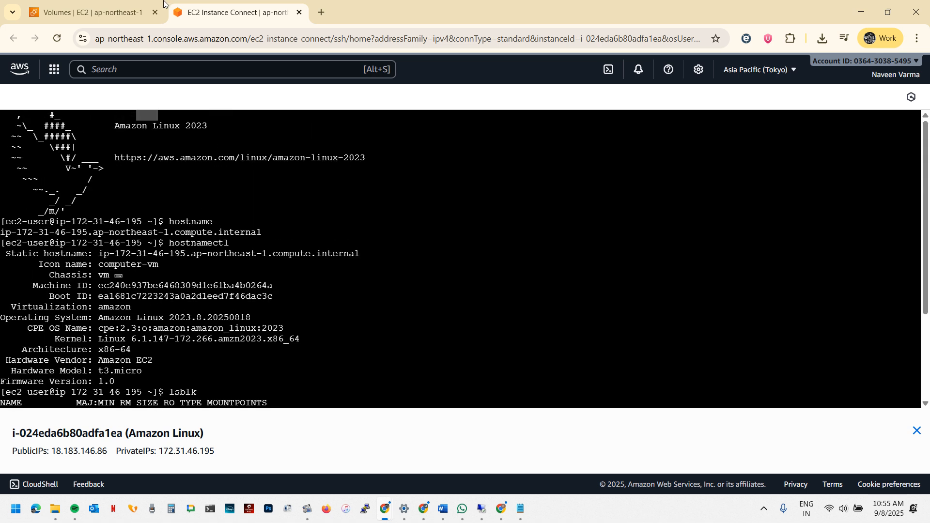
pyautogui.click(112, 10)
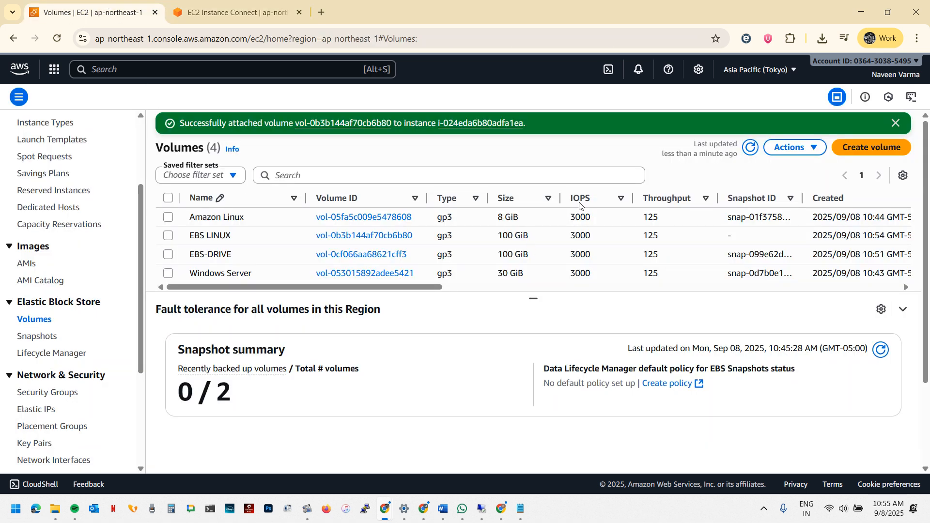